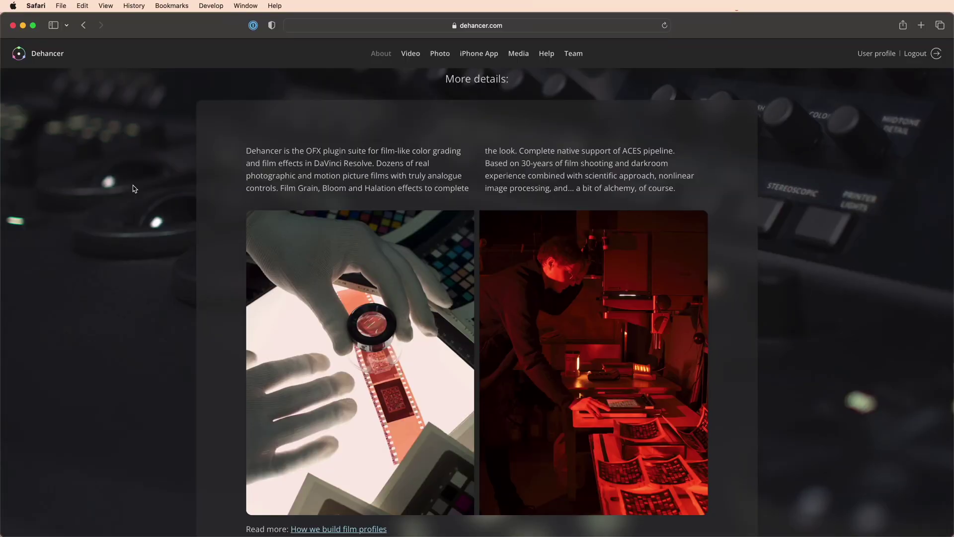
Scroll through Dehancer's Key features film-stock preview grid in Safari.
{"action": "scroll", "coordinate": [134, 189], "scroll_direction": "down", "scroll_amount": 8}
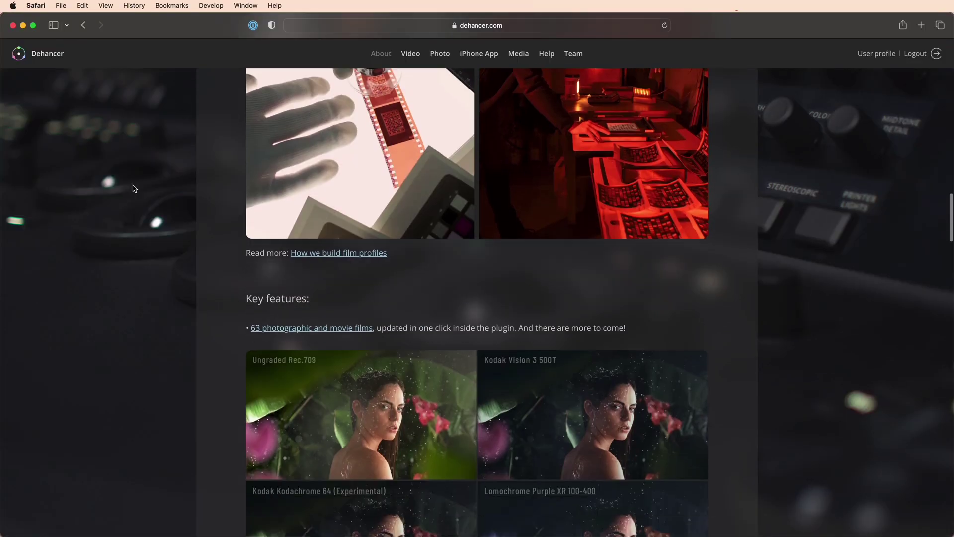
{"action": "scroll", "coordinate": [135, 188], "scroll_direction": "down", "scroll_amount": 2}
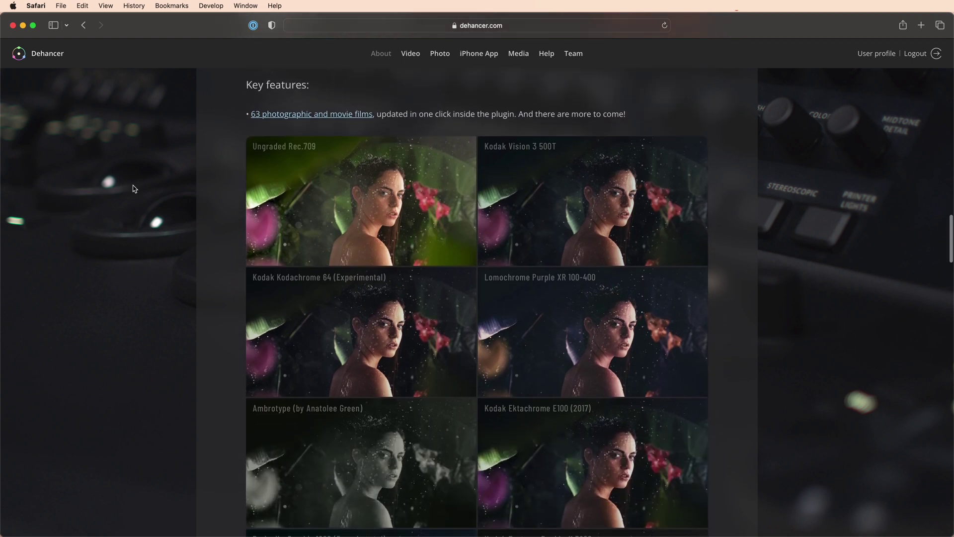
{"action": "scroll", "coordinate": [134, 189], "scroll_direction": "down", "scroll_amount": 5}
{"action": "scroll", "coordinate": [134, 189], "scroll_direction": "down", "scroll_amount": 2}
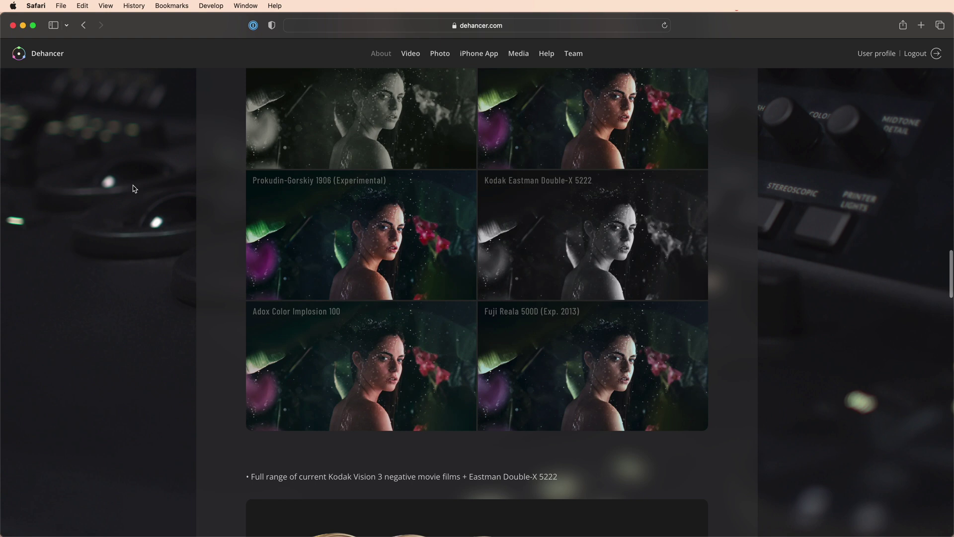
{"action": "scroll", "coordinate": [135, 188], "scroll_direction": "down", "scroll_amount": 4}
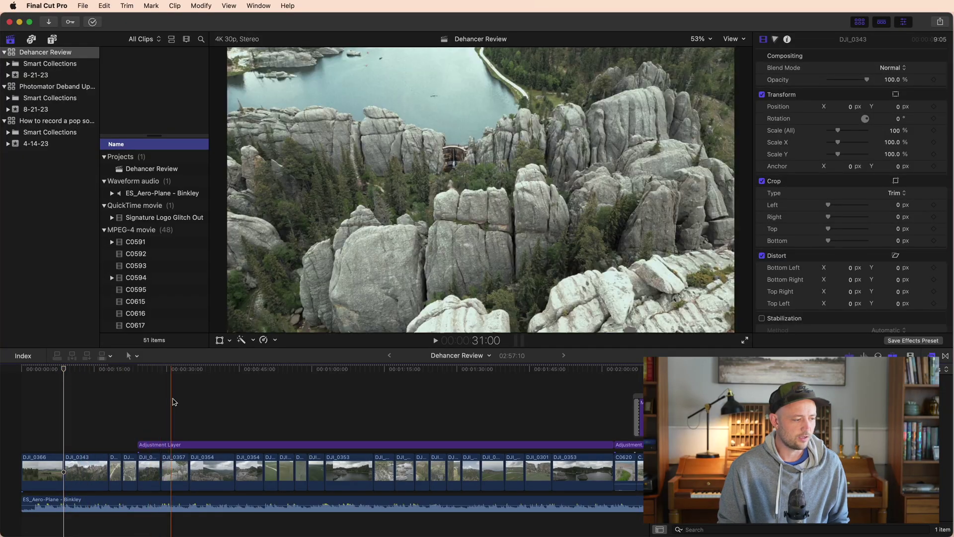
Check the existing adjustment layer's Dehancer settings, deselect it, and browse Titles and Generators.
{"action": "left_click", "coordinate": [192, 446]}
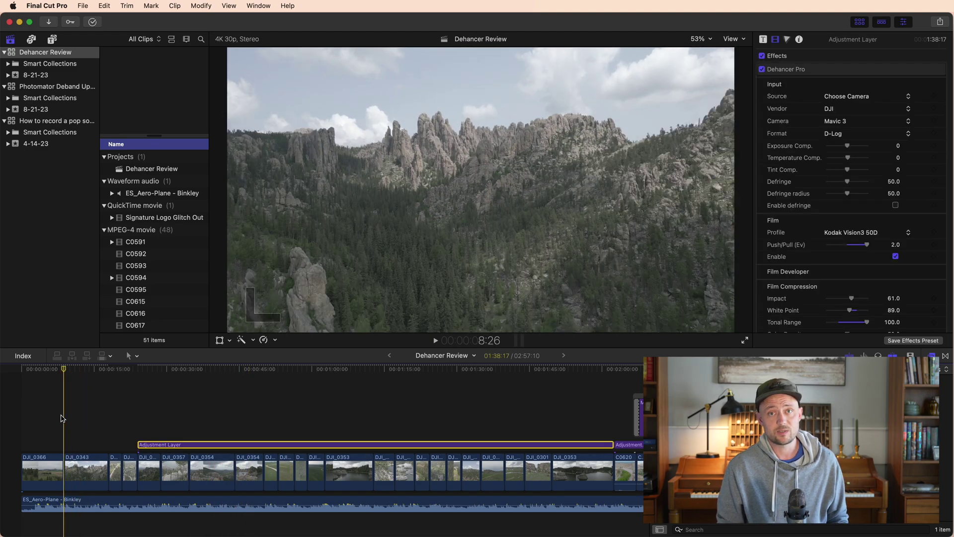
{"action": "left_click", "coordinate": [62, 419]}
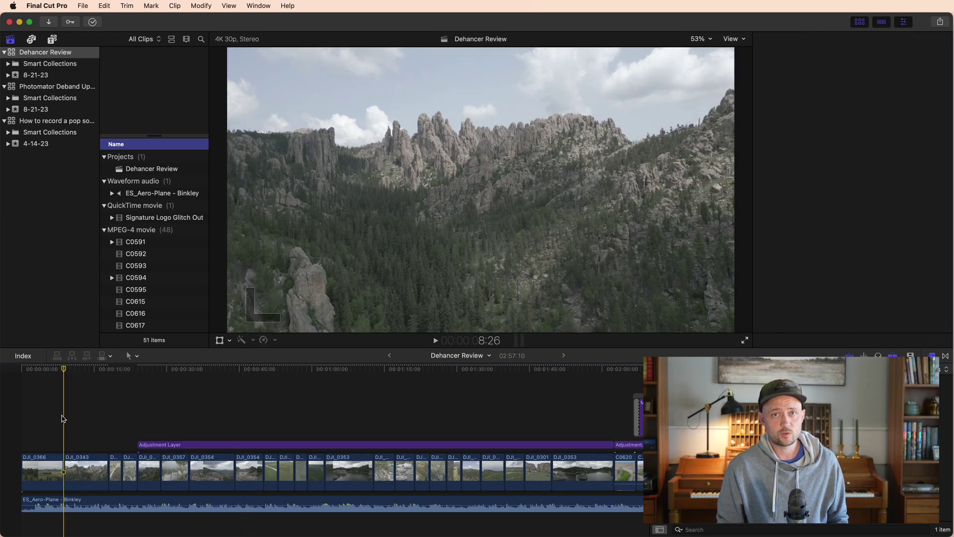
{"action": "left_click", "coordinate": [52, 39]}
{"action": "scroll", "coordinate": [46, 75], "scroll_direction": "up", "scroll_amount": 15}
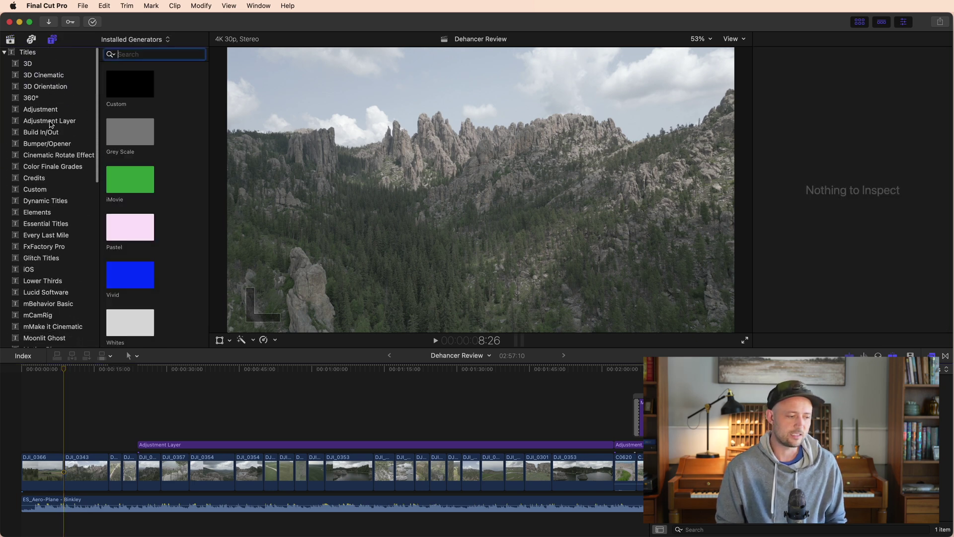
Place an Adjustment Layer at the timeline start and apply Dehancer Pro to it.
{"action": "left_click", "coordinate": [50, 121]}
{"action": "left_click_drag", "start_coordinate": [130, 94], "coordinate": [99, 446]}
{"action": "left_click_drag", "start_coordinate": [745, 408], "coordinate": [95, 444]}
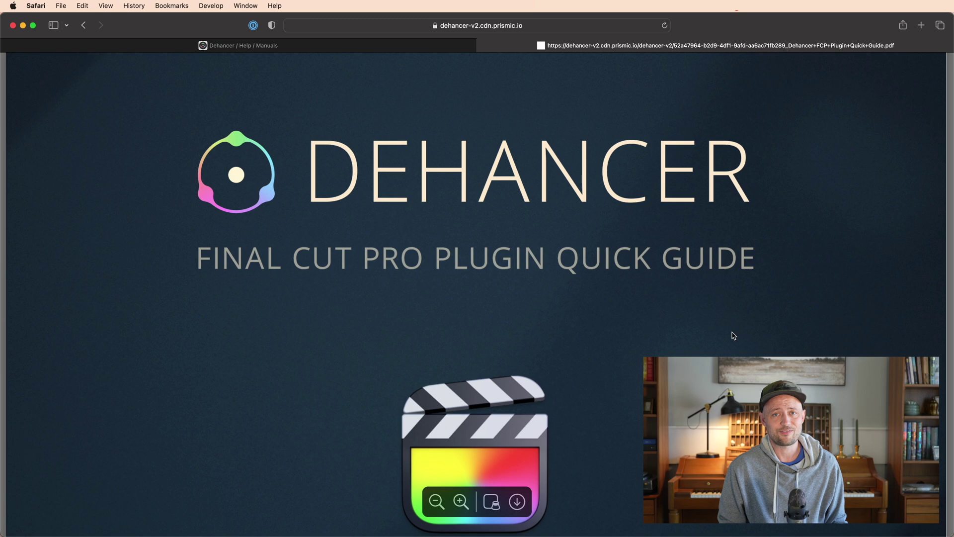
Scroll the Dehancer Final Cut Pro Quick Guide PDF down to its Contents page.
{"action": "scroll", "coordinate": [730, 334], "scroll_direction": "down", "scroll_amount": 10}
{"action": "scroll", "coordinate": [732, 335], "scroll_direction": "down", "scroll_amount": 10}
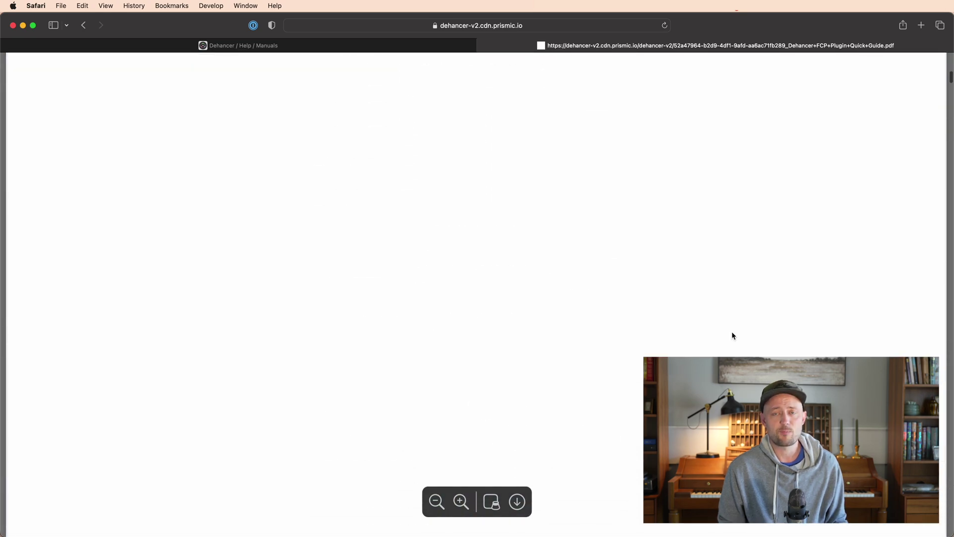
{"action": "scroll", "coordinate": [731, 331], "scroll_direction": "down", "scroll_amount": 10}
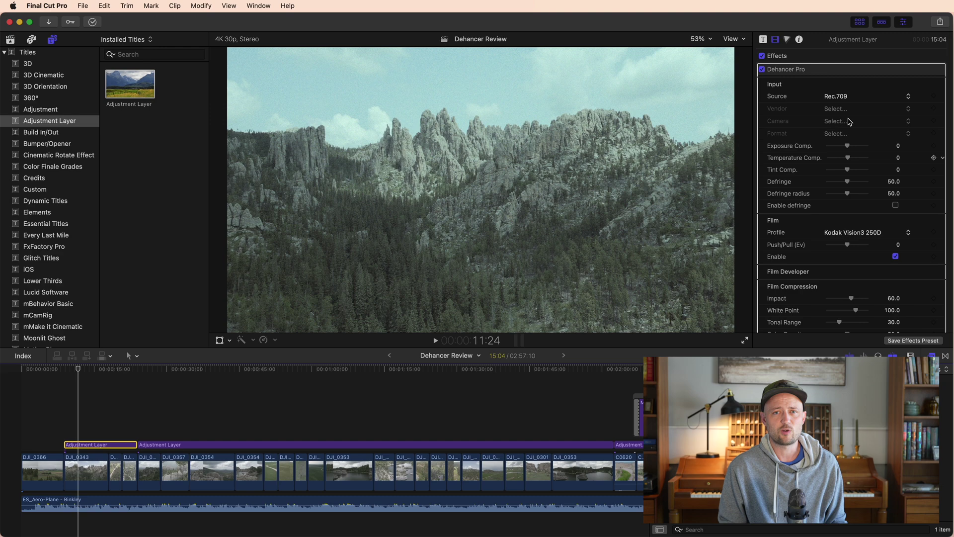
Set Dehancer Pro's source to Choose Camera: vendor DJI, camera Mavic 3, format D-Log.
{"action": "left_click", "coordinate": [843, 97]}
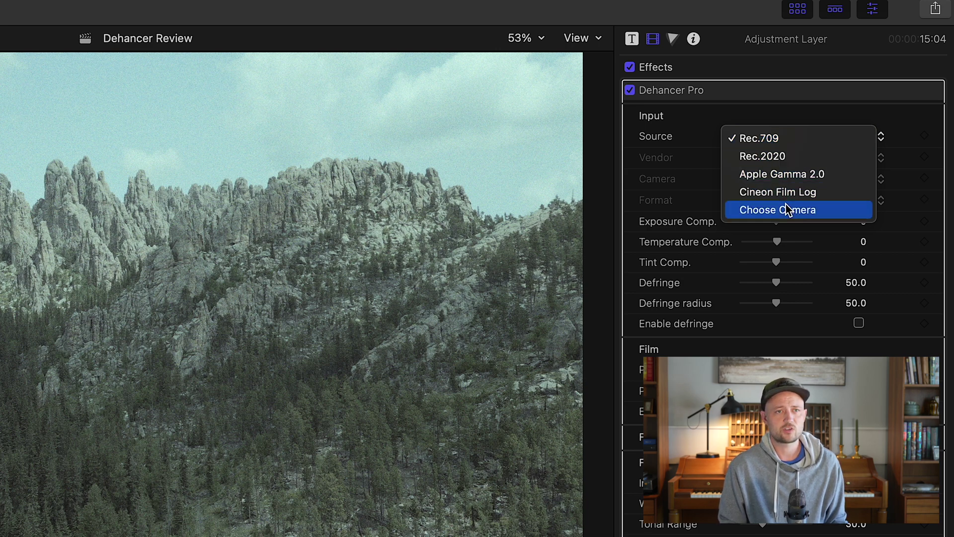
{"action": "left_click", "coordinate": [786, 206]}
{"action": "left_click", "coordinate": [771, 159]}
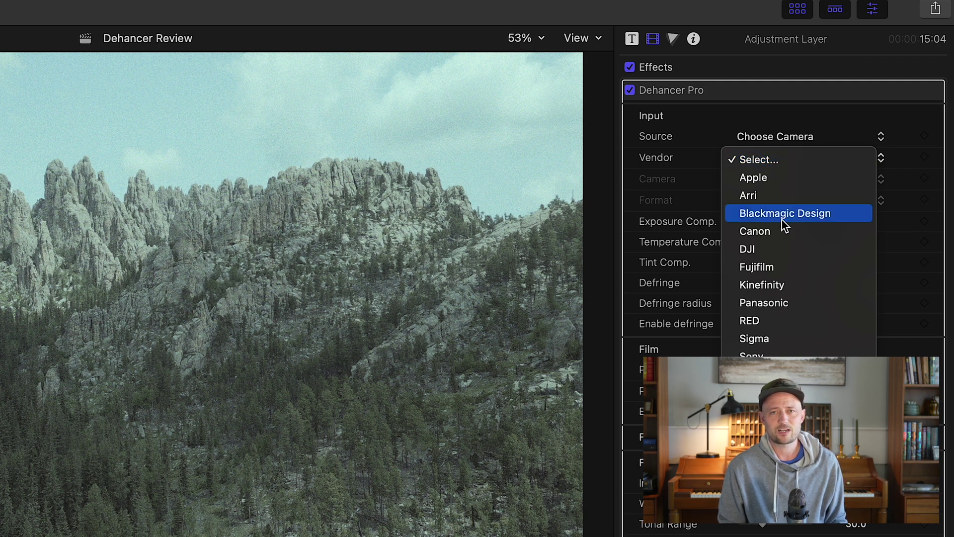
{"action": "left_click", "coordinate": [775, 249]}
{"action": "left_click", "coordinate": [776, 184]}
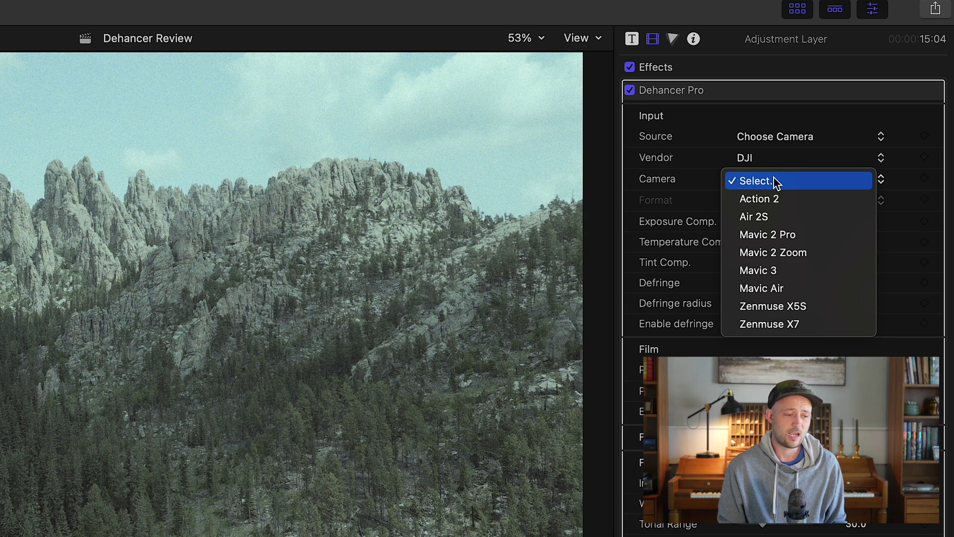
{"action": "left_click", "coordinate": [773, 271]}
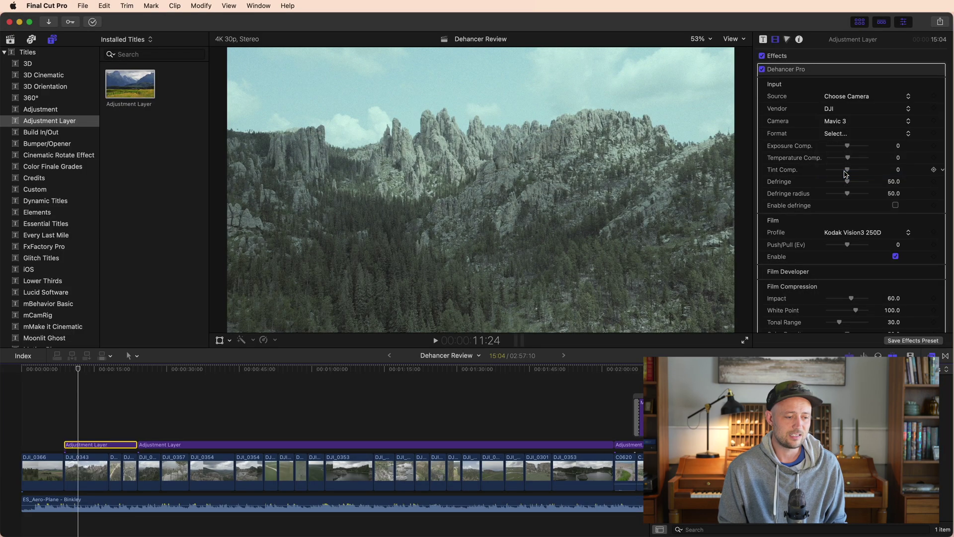
{"action": "left_click", "coordinate": [837, 134]}
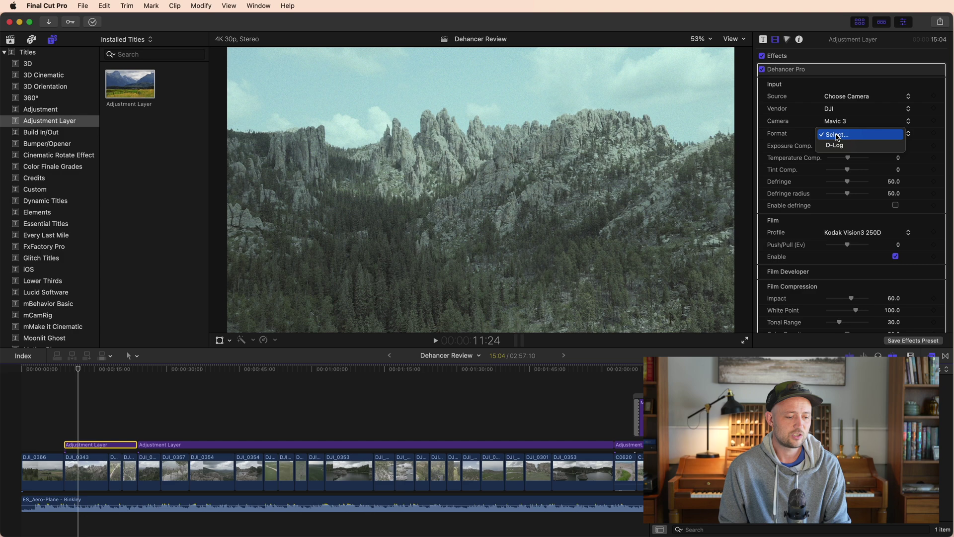
{"action": "left_click", "coordinate": [835, 145]}
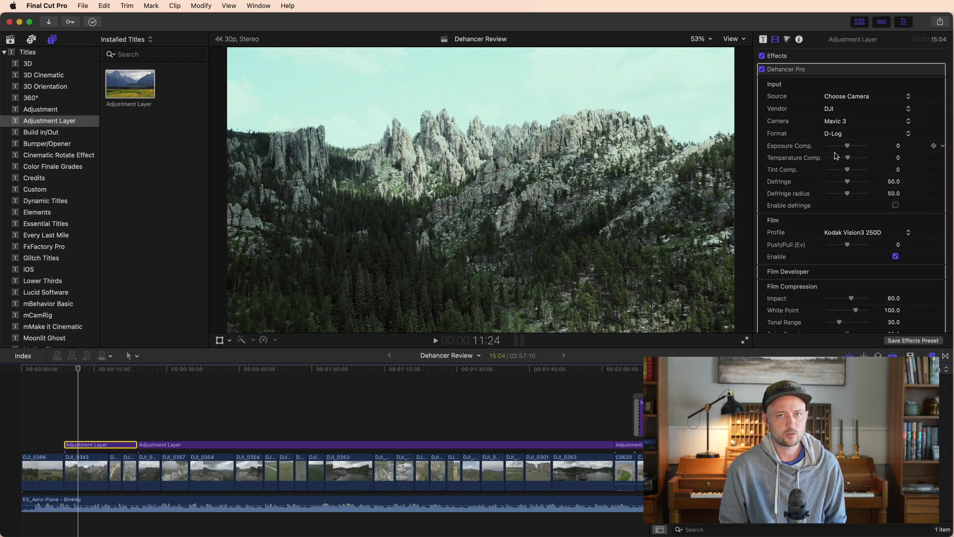
Review the Film Profile list, keep Kodak Vision3 250D, then reopen the list.
{"action": "left_click", "coordinate": [839, 233]}
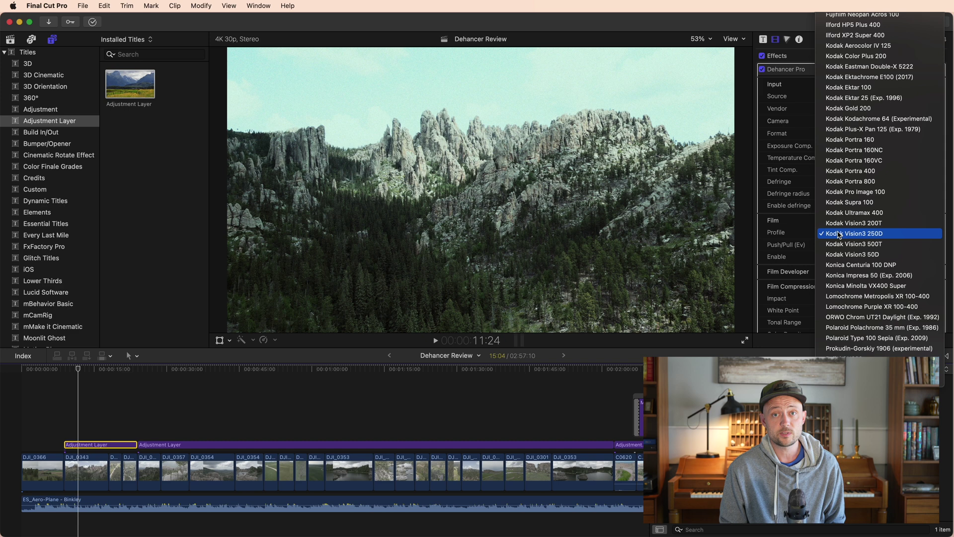
{"action": "left_click", "coordinate": [840, 233]}
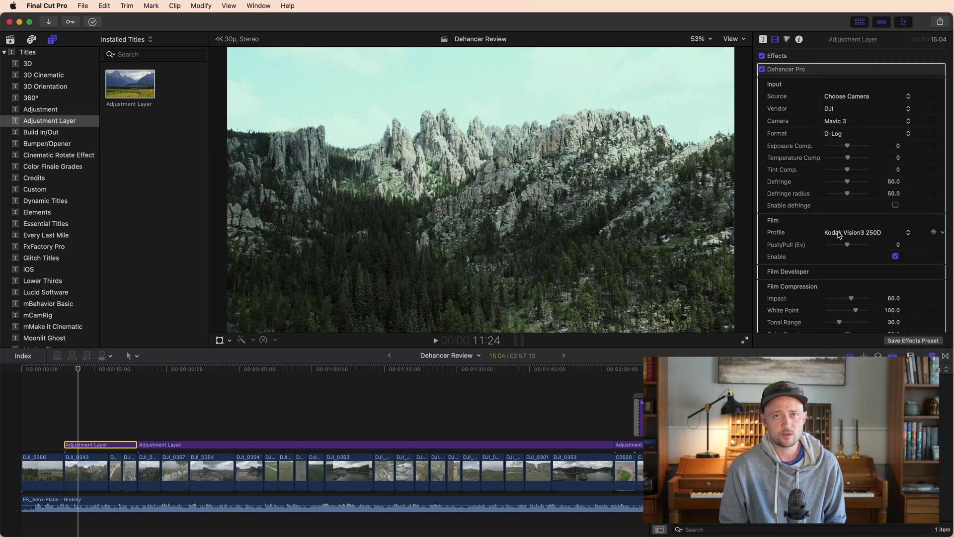
{"action": "left_click", "coordinate": [839, 234]}
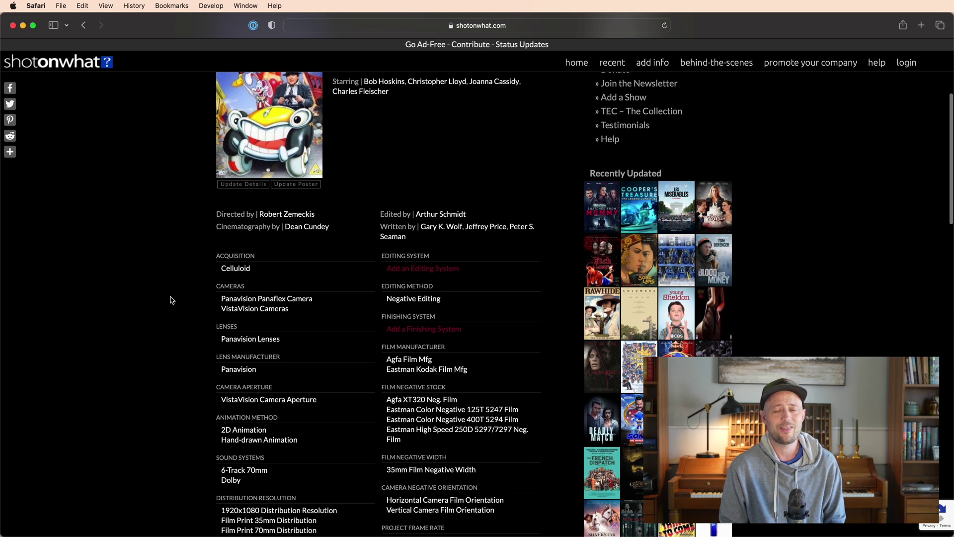
Highlight the Eastman High Speed 250D stock entry on the shotonwhat.com film page.
{"action": "scroll", "coordinate": [171, 300], "scroll_direction": "down", "scroll_amount": 3}
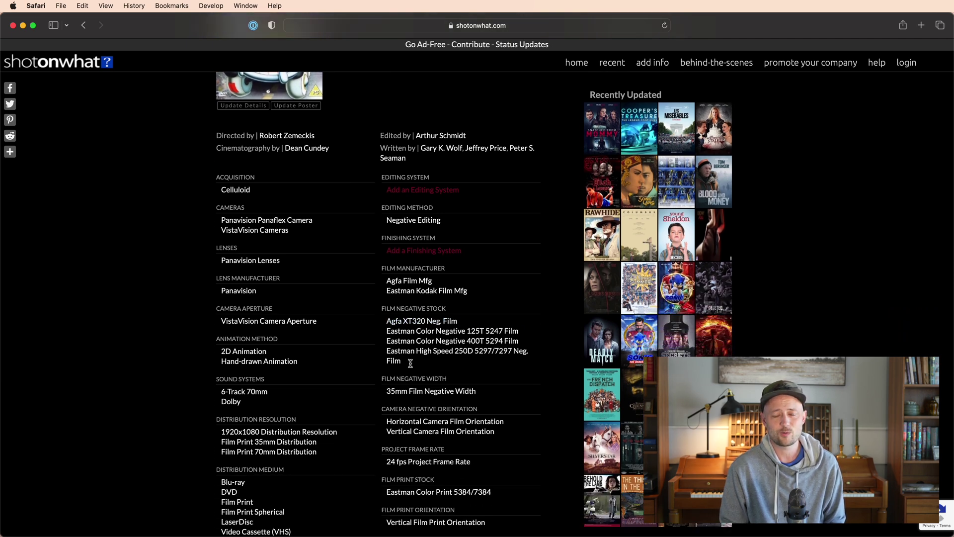
{"action": "left_click_drag", "start_coordinate": [411, 363], "coordinate": [383, 353]}
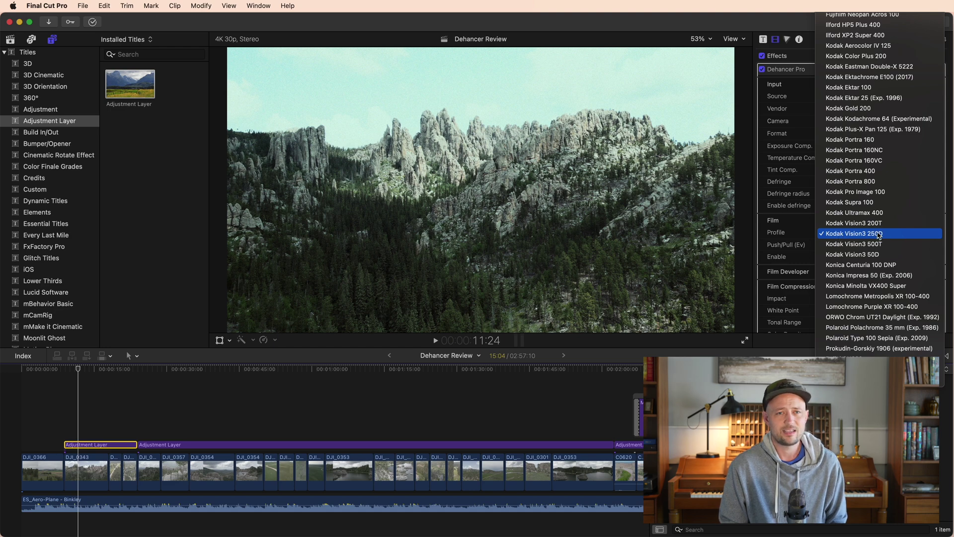
Compare the Kodak Vision3 50D profile, then switch back to Kodak Vision3 250D.
{"action": "left_click", "coordinate": [877, 254]}
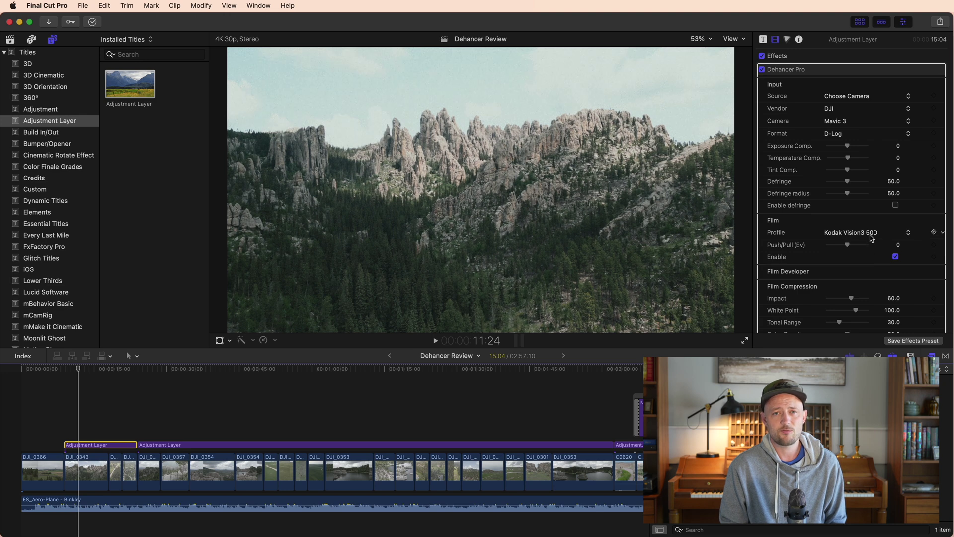
{"action": "left_click", "coordinate": [873, 236]}
{"action": "left_click", "coordinate": [869, 212]}
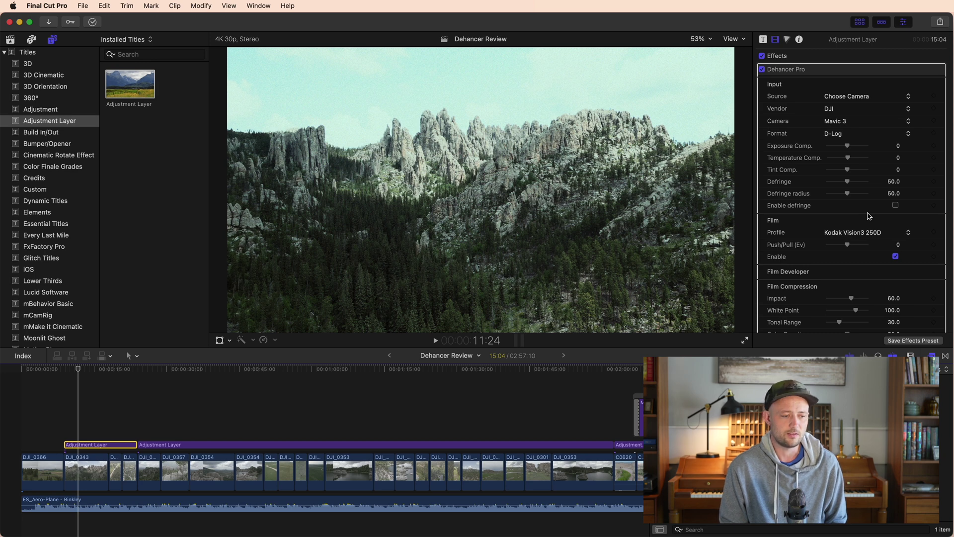
Try a lower Exposure Comp. value, then return it to 0.
{"action": "left_click", "coordinate": [844, 144]}
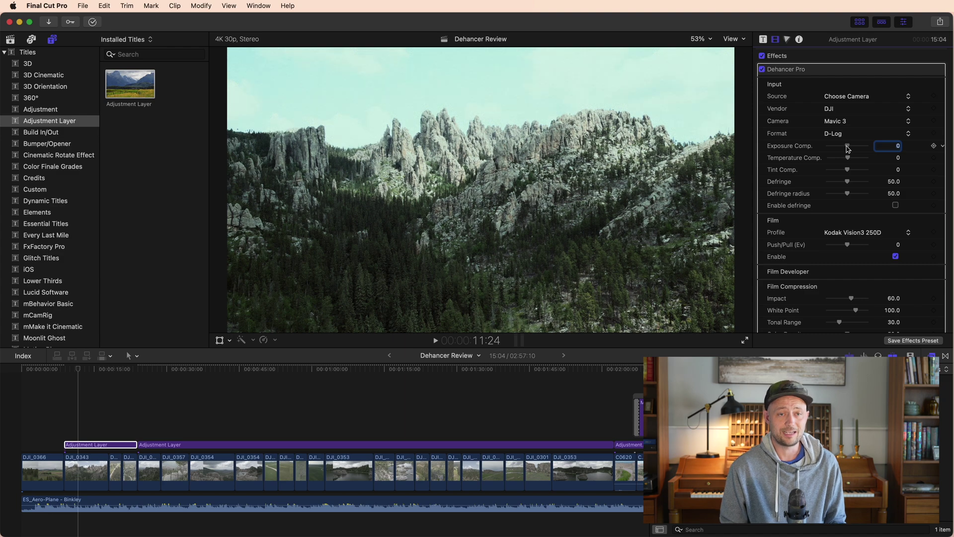
{"action": "left_click_drag", "start_coordinate": [847, 148], "coordinate": [843, 149]}
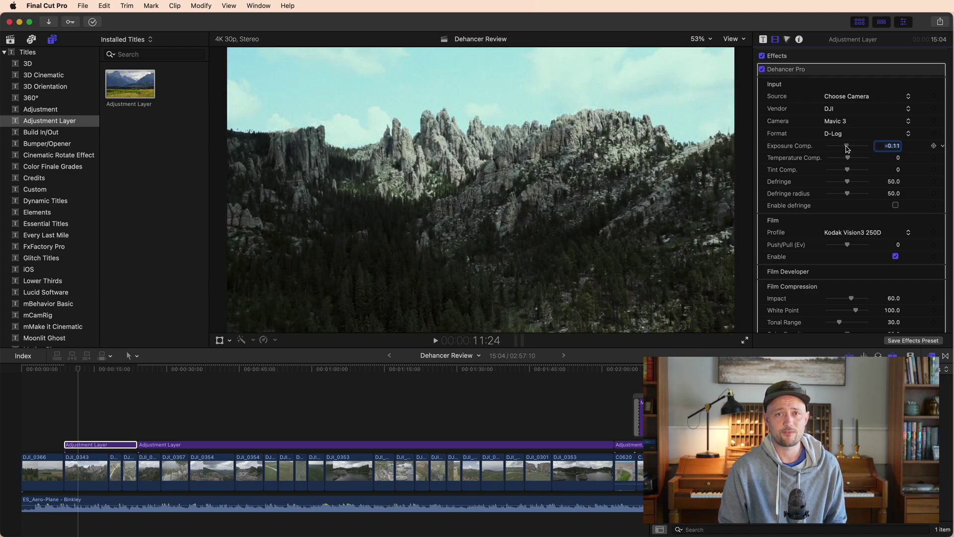
{"action": "left_click_drag", "start_coordinate": [848, 149], "coordinate": [847, 148]}
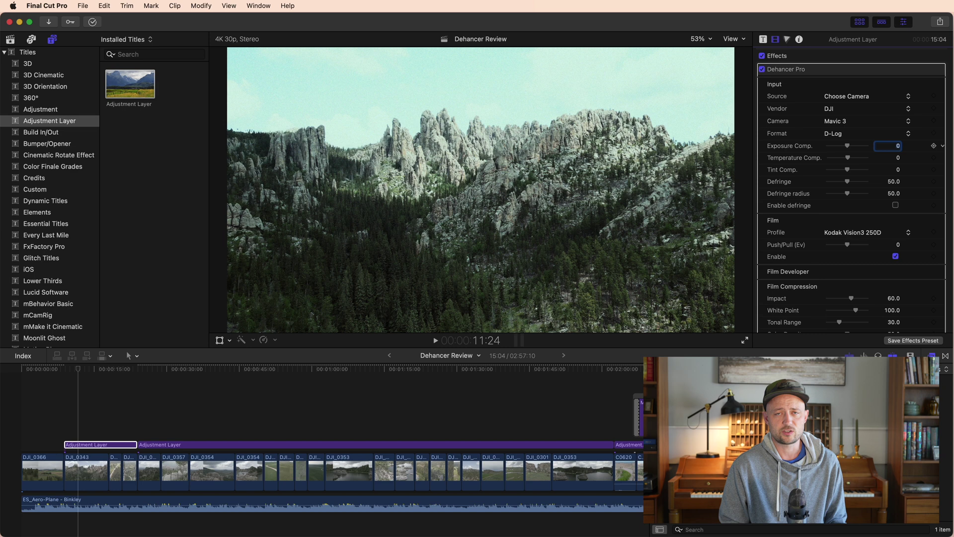
Set Push/Pull (Ev) to 2.0, comparing a lower value along the way.
{"action": "left_click_drag", "start_coordinate": [850, 147], "coordinate": [849, 149]}
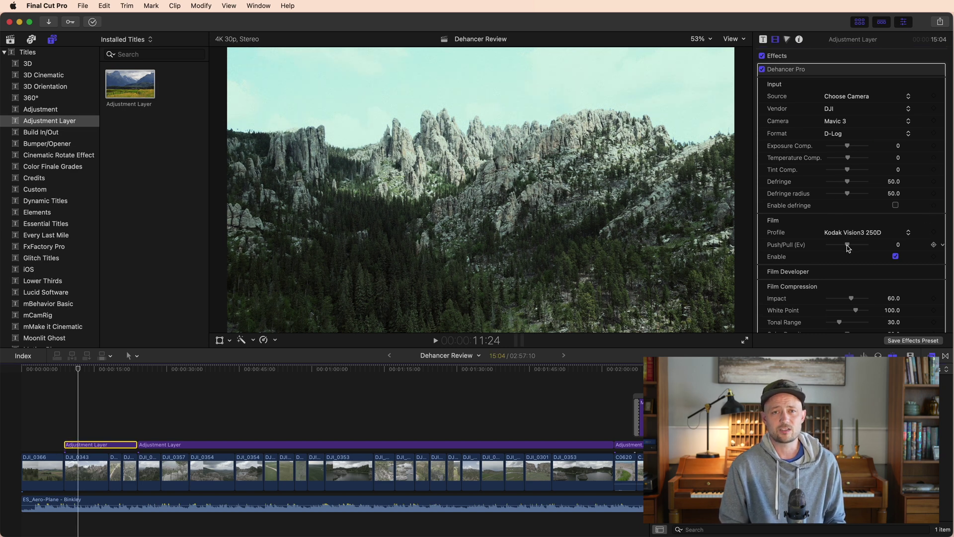
{"action": "mouse_move", "coordinate": [847, 244]}
{"action": "left_mouse_down"}
{"action": "mouse_move", "coordinate": [879, 247]}
{"action": "mouse_move", "coordinate": [799, 247]}
{"action": "mouse_move", "coordinate": [883, 247]}
{"action": "left_mouse_up"}
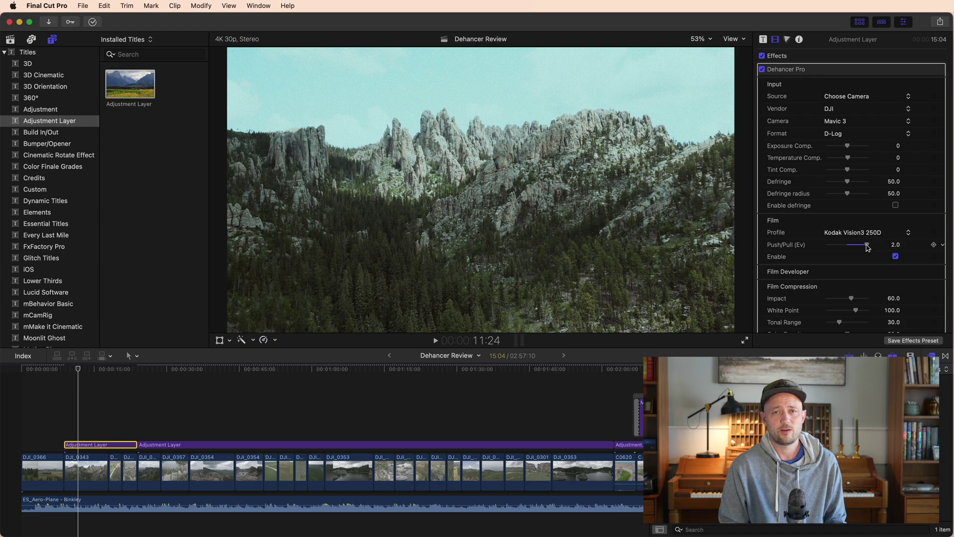
{"action": "left_click_drag", "start_coordinate": [868, 247], "coordinate": [796, 248]}
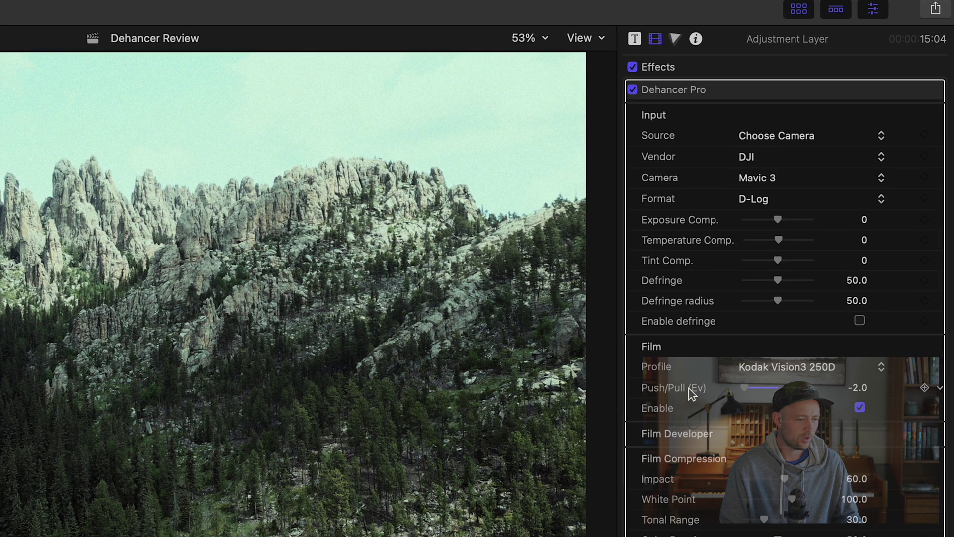
{"action": "left_click_drag", "start_coordinate": [692, 394], "coordinate": [815, 398]}
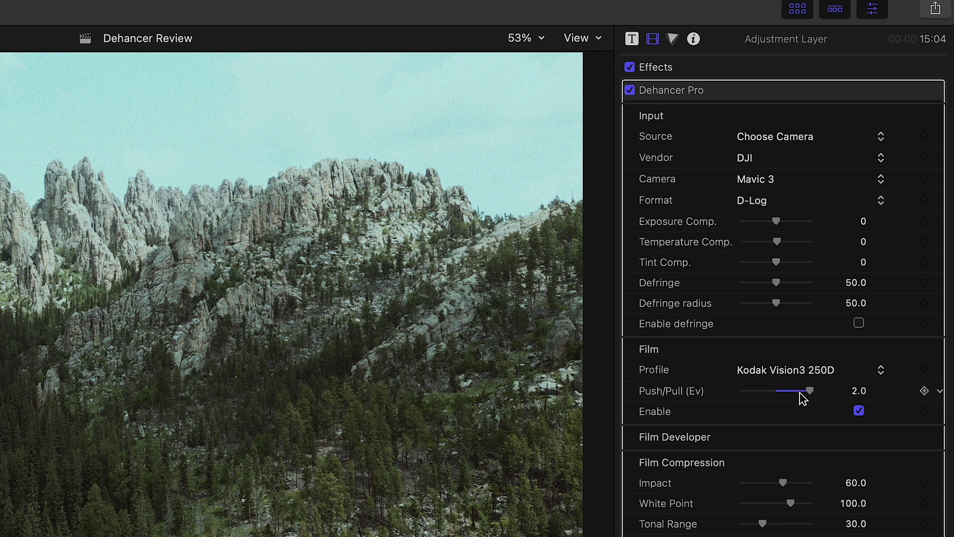
{"action": "scroll", "coordinate": [801, 392], "scroll_direction": "down", "scroll_amount": 10}
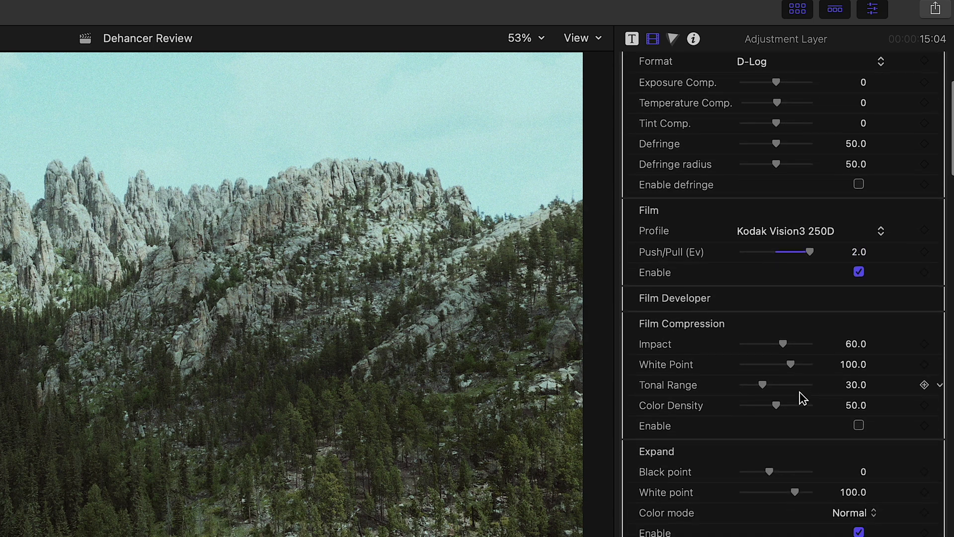
{"action": "scroll", "coordinate": [801, 395], "scroll_direction": "down", "scroll_amount": 2}
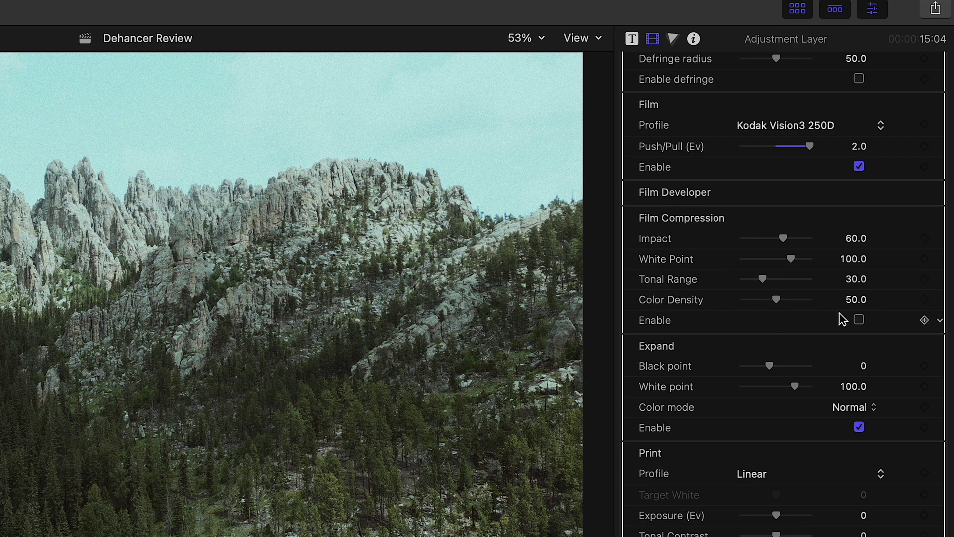
Enable Film Compression with Tonal Range 100 and Color Density 73.
{"action": "left_click", "coordinate": [859, 319]}
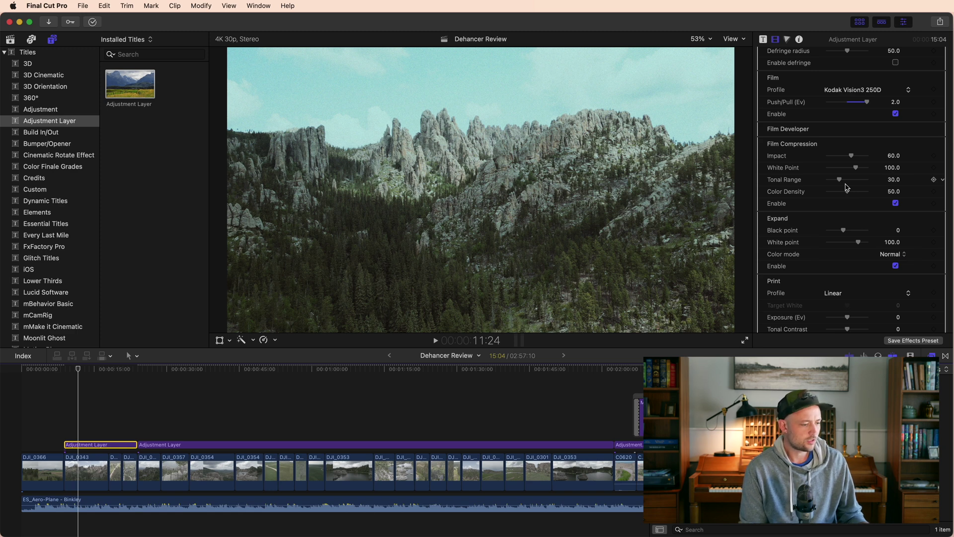
{"action": "left_click_drag", "start_coordinate": [839, 180], "coordinate": [882, 185]}
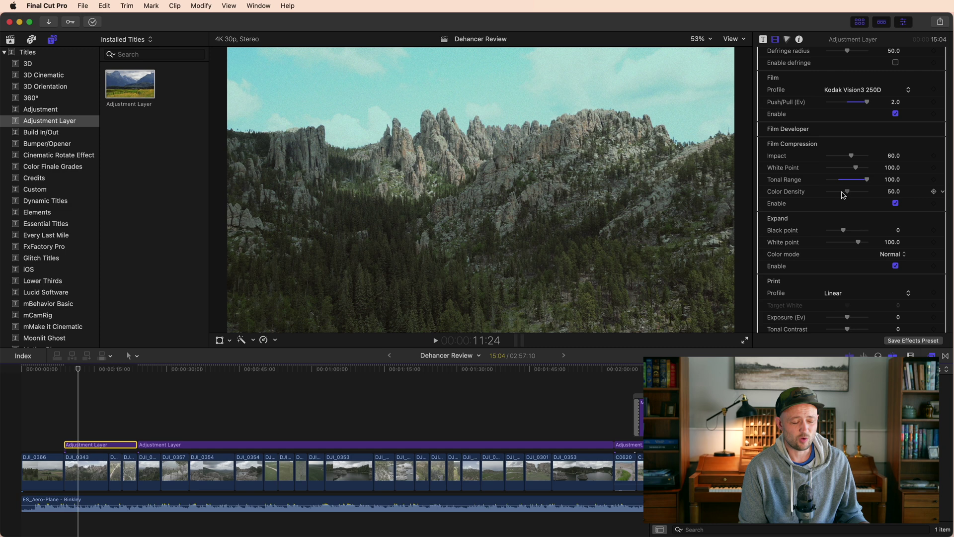
{"action": "mouse_move", "coordinate": [843, 194]}
{"action": "left_mouse_down"}
{"action": "mouse_move", "coordinate": [796, 195]}
{"action": "mouse_move", "coordinate": [900, 195]}
{"action": "mouse_move", "coordinate": [802, 195]}
{"action": "mouse_move", "coordinate": [891, 195]}
{"action": "mouse_move", "coordinate": [856, 194]}
{"action": "left_mouse_up"}
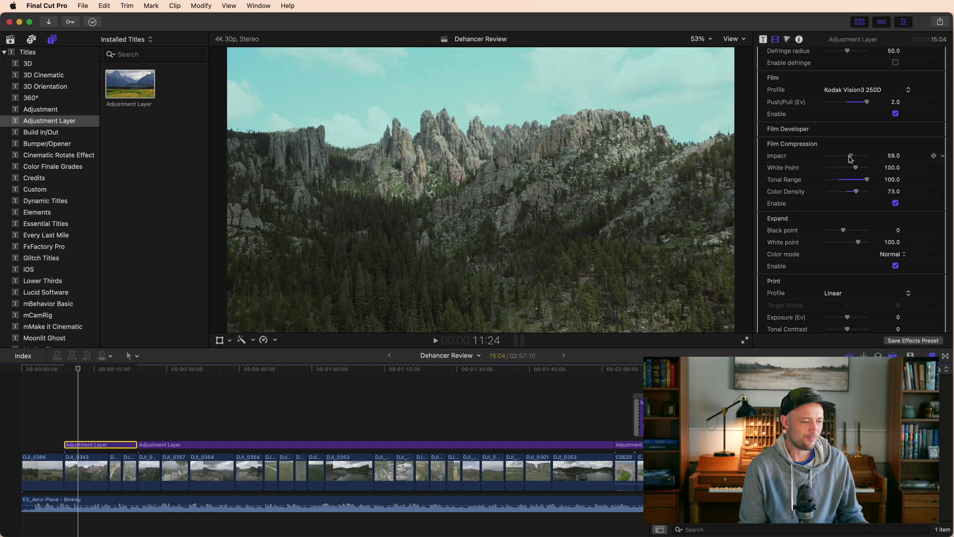
Set Film Compression Impact to 67 after comparing it at 0.
{"action": "left_click_drag", "start_coordinate": [822, 159], "coordinate": [893, 159]}
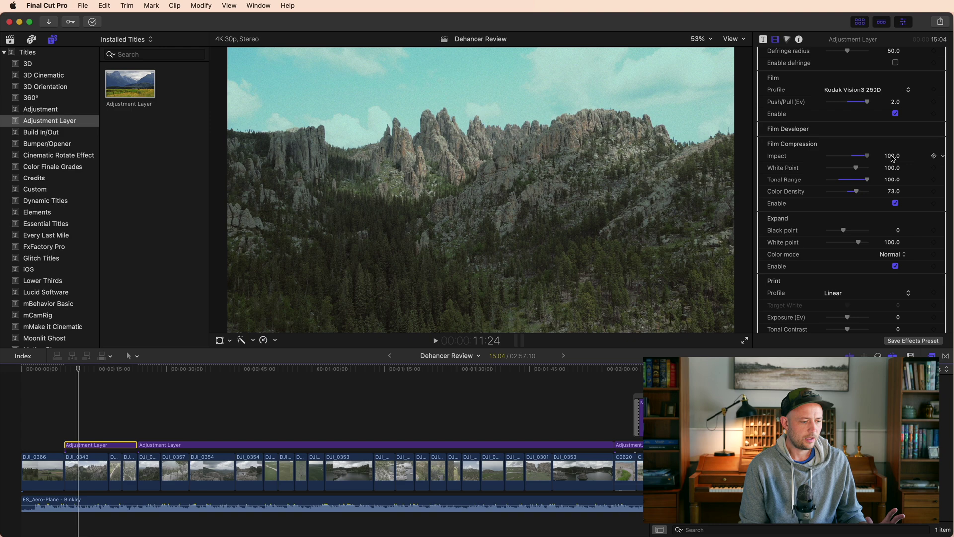
{"action": "left_click_drag", "start_coordinate": [893, 158], "coordinate": [807, 158]}
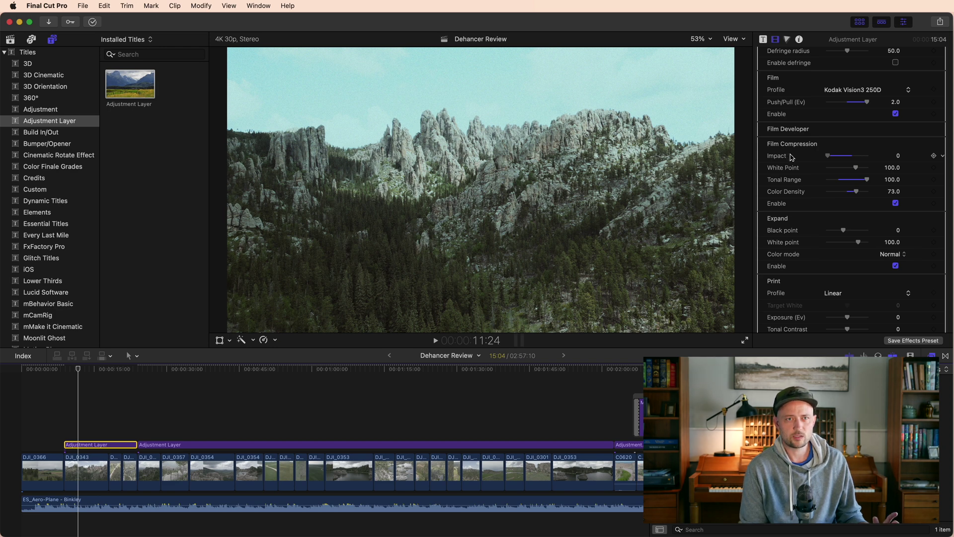
{"action": "left_click_drag", "start_coordinate": [827, 156], "coordinate": [855, 163]}
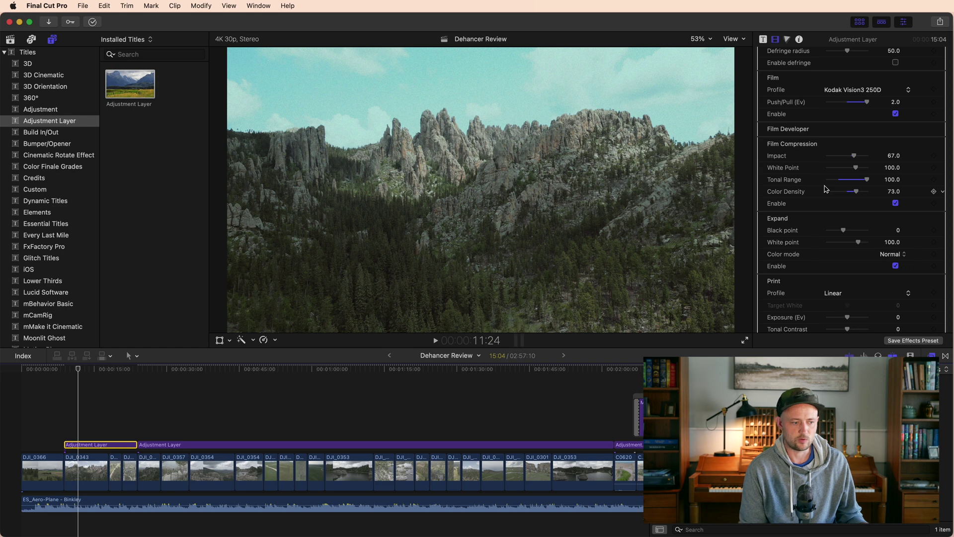
Test the Print stage exposure, then enter 0 to keep it neutral.
{"action": "scroll", "coordinate": [775, 187], "scroll_direction": "down", "scroll_amount": 5}
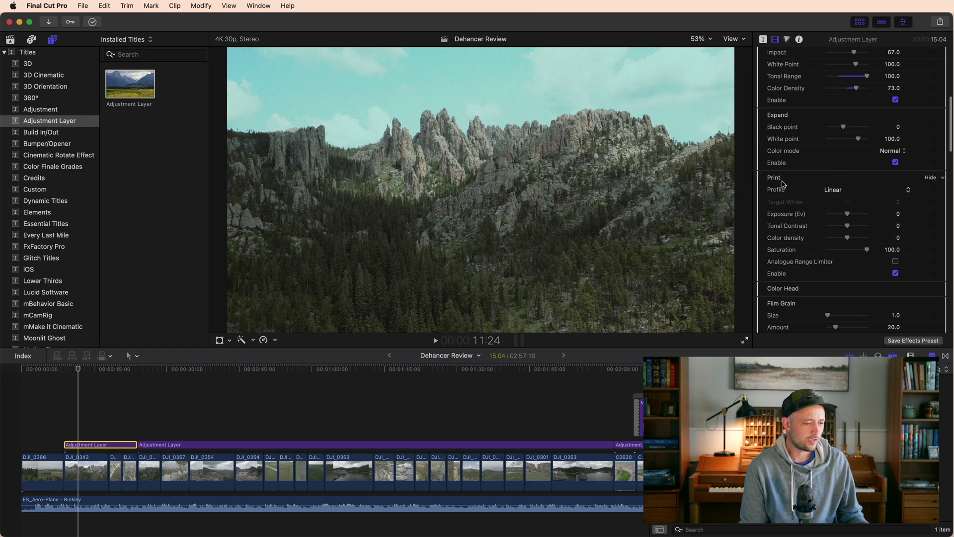
{"action": "scroll", "coordinate": [784, 183], "scroll_direction": "down", "scroll_amount": 2}
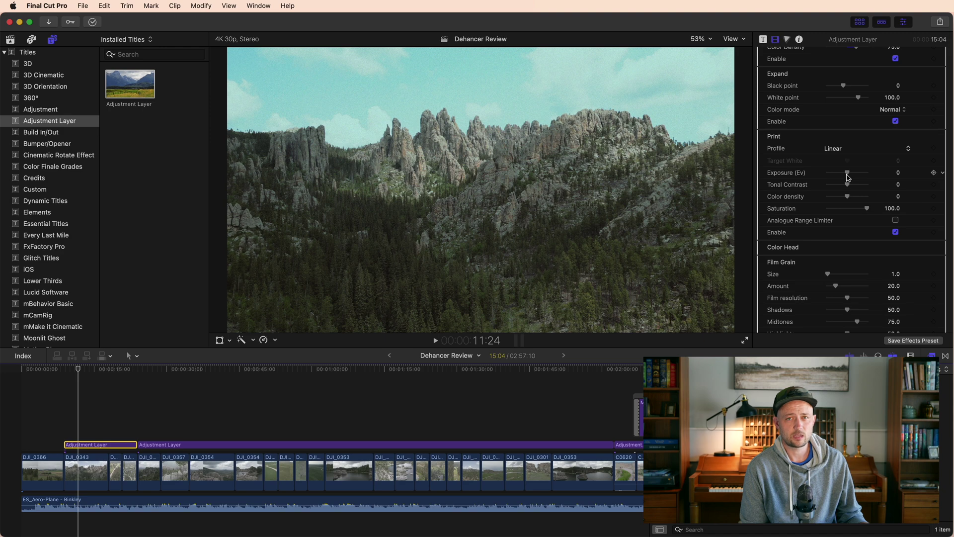
{"action": "mouse_move", "coordinate": [847, 176]}
{"action": "left_mouse_down"}
{"action": "mouse_move", "coordinate": [867, 176]}
{"action": "mouse_move", "coordinate": [820, 177]}
{"action": "mouse_move", "coordinate": [848, 179]}
{"action": "left_mouse_up"}
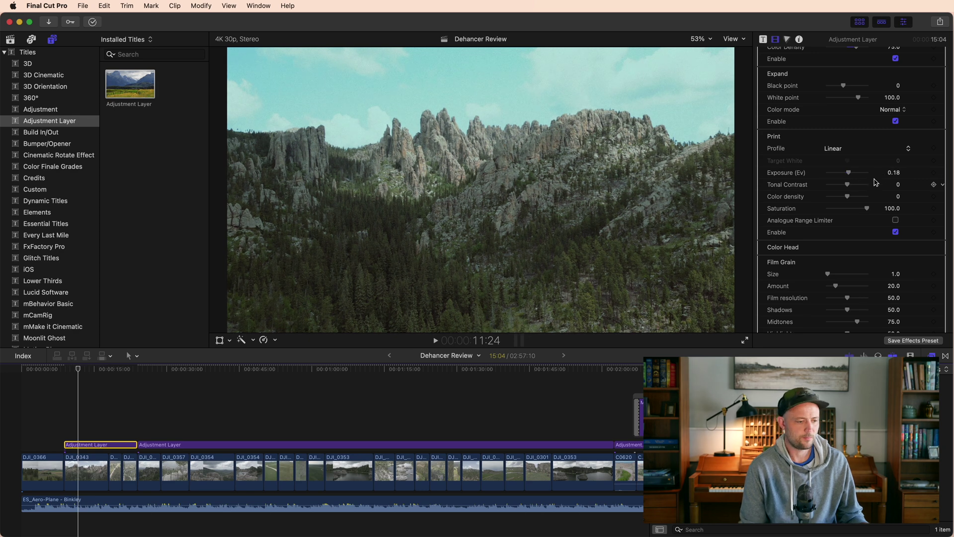
{"action": "left_click", "coordinate": [890, 174]}
{"action": "type", "text": "0"}
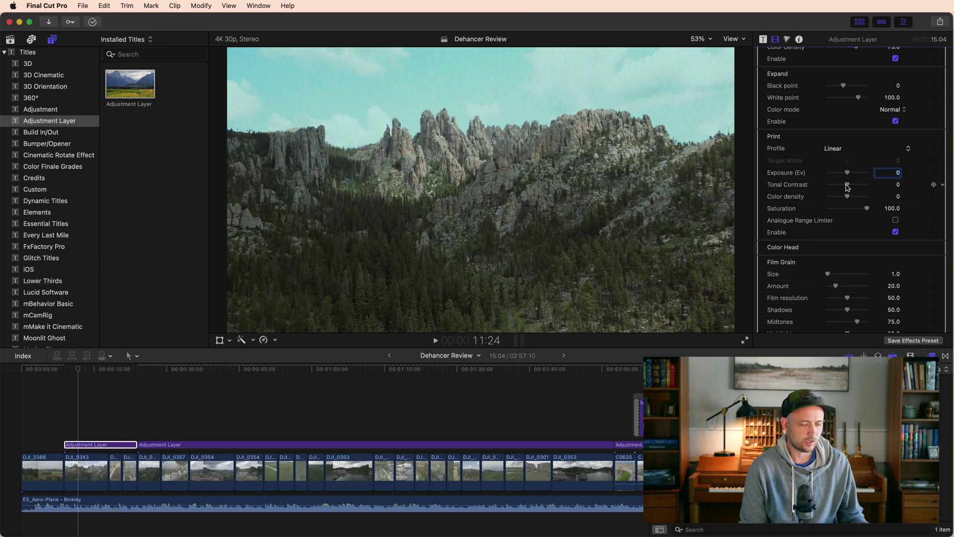
Set Print Tonal Contrast to 13 and Color density to 46, leaving Saturation at 100.
{"action": "mouse_move", "coordinate": [848, 188]}
{"action": "left_mouse_down"}
{"action": "mouse_move", "coordinate": [876, 187]}
{"action": "mouse_move", "coordinate": [852, 188]}
{"action": "left_mouse_up"}
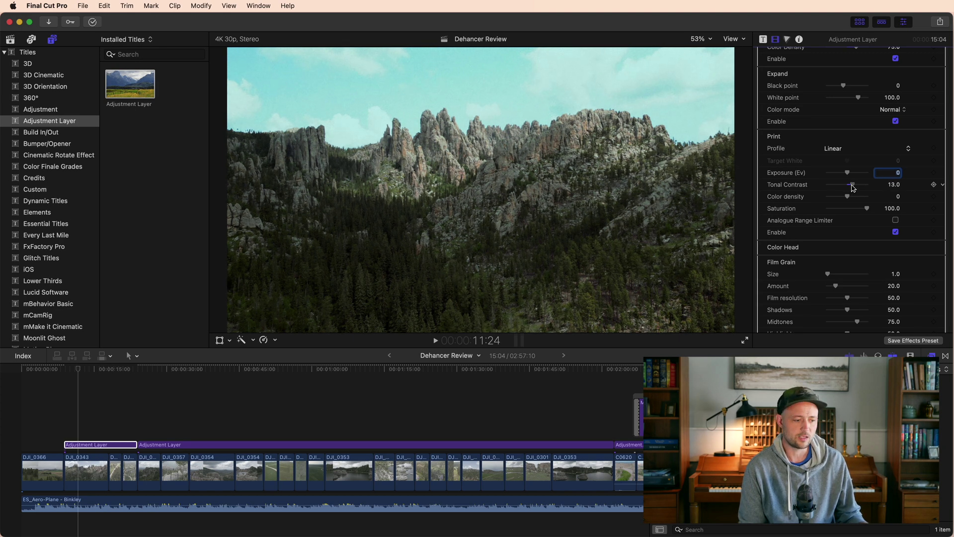
{"action": "mouse_move", "coordinate": [848, 198]}
{"action": "left_mouse_down"}
{"action": "mouse_move", "coordinate": [872, 199]}
{"action": "mouse_move", "coordinate": [837, 198]}
{"action": "left_mouse_up"}
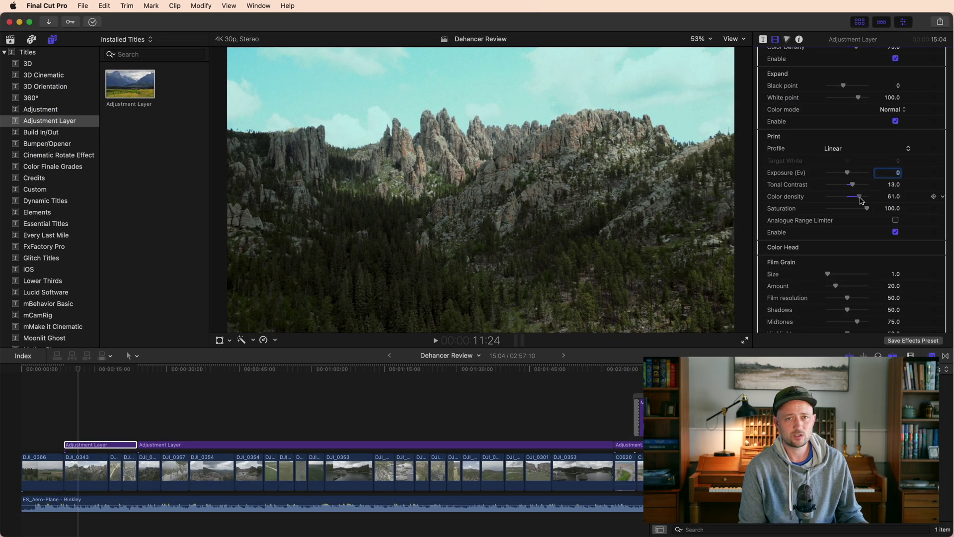
{"action": "left_click_drag", "start_coordinate": [861, 200], "coordinate": [859, 200]}
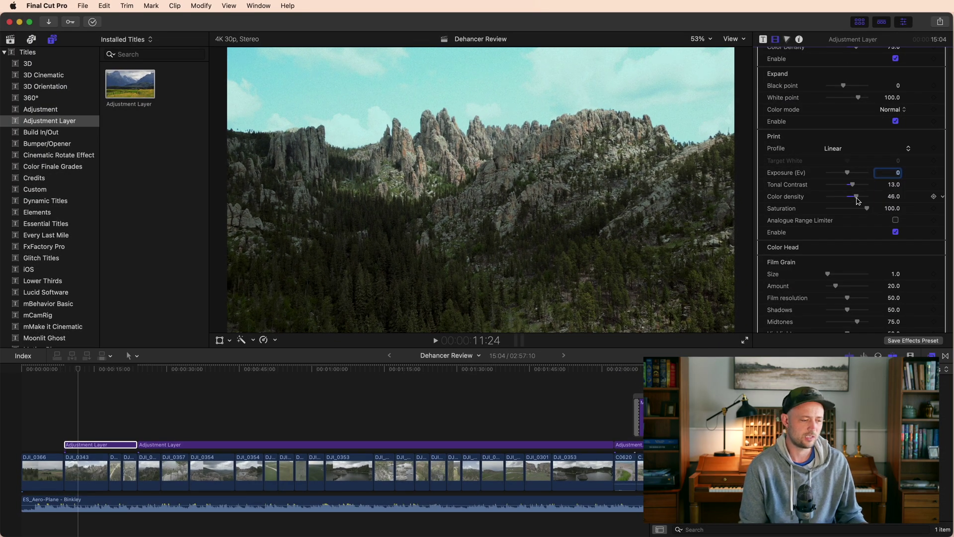
{"action": "mouse_move", "coordinate": [867, 212]}
{"action": "left_mouse_down"}
{"action": "mouse_move", "coordinate": [803, 214]}
{"action": "mouse_move", "coordinate": [867, 213]}
{"action": "left_mouse_up"}
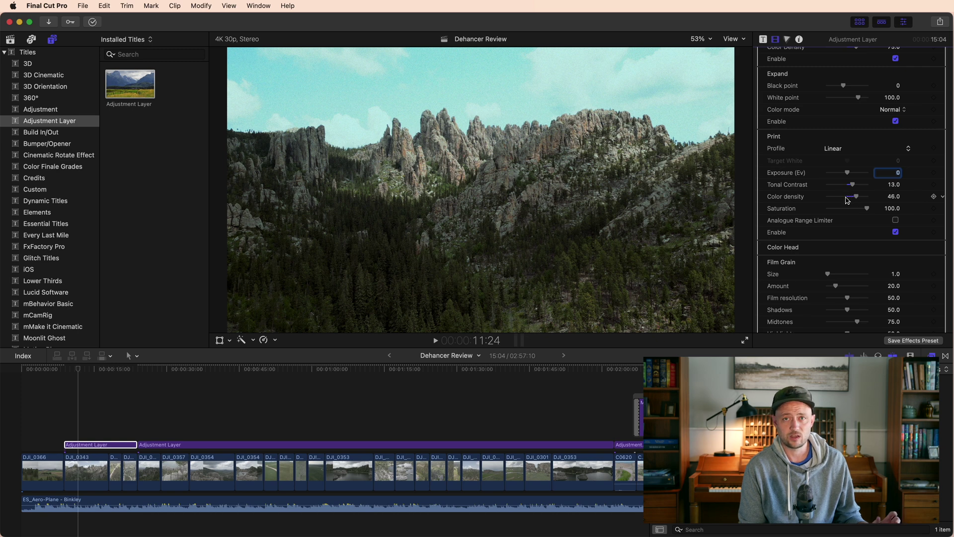
Lower the Dehancer Film Grain Amount from 20 to 12.
{"action": "scroll", "coordinate": [845, 200], "scroll_direction": "down", "scroll_amount": 5}
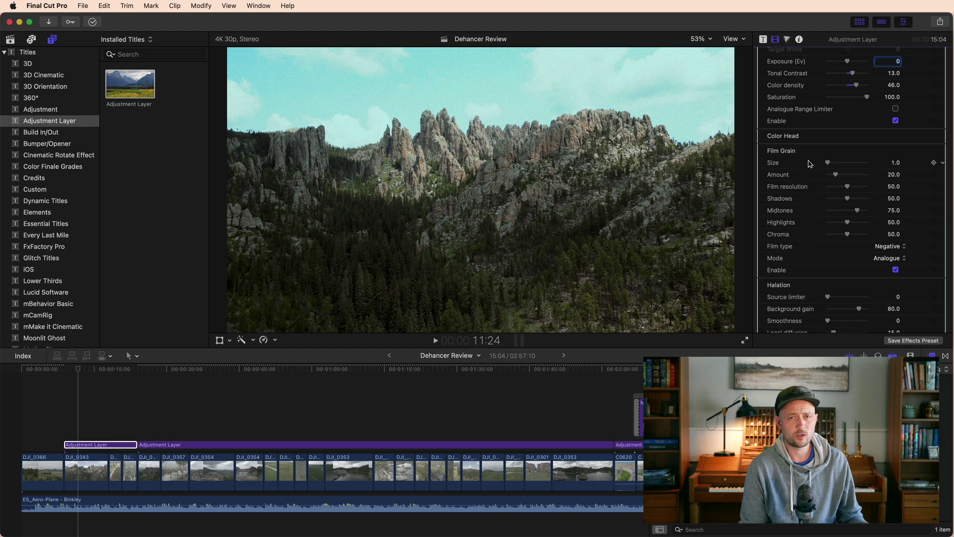
{"action": "mouse_move", "coordinate": [827, 164]}
{"action": "left_mouse_down"}
{"action": "mouse_move", "coordinate": [891, 166]}
{"action": "mouse_move", "coordinate": [828, 165]}
{"action": "mouse_move", "coordinate": [882, 176]}
{"action": "mouse_move", "coordinate": [803, 180]}
{"action": "mouse_move", "coordinate": [835, 174]}
{"action": "left_mouse_up"}
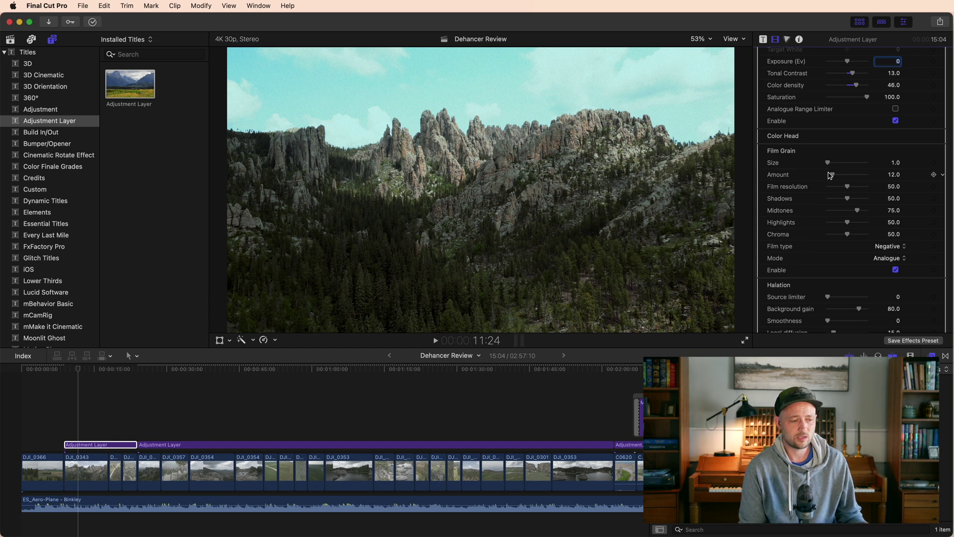
Enable the Dehancer Vignette, set Exposure to -2.0, then disable the vignette again.
{"action": "scroll", "coordinate": [828, 176], "scroll_direction": "down", "scroll_amount": 3}
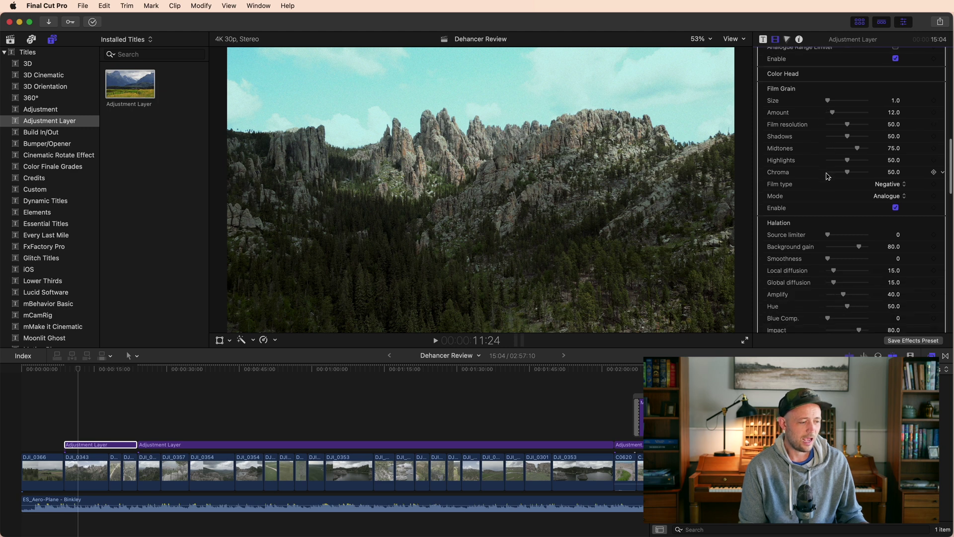
{"action": "scroll", "coordinate": [827, 176], "scroll_direction": "down", "scroll_amount": 5}
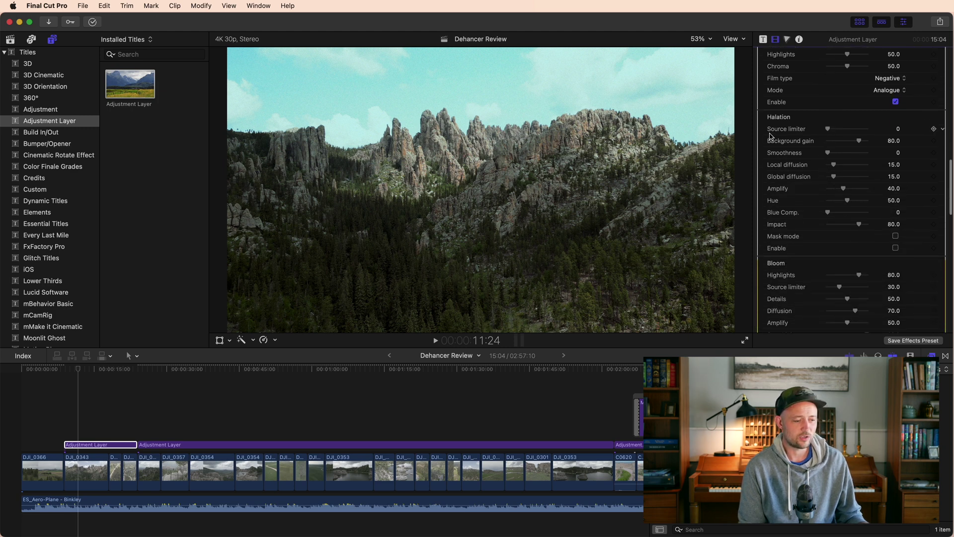
{"action": "scroll", "coordinate": [778, 244], "scroll_direction": "down", "scroll_amount": 4}
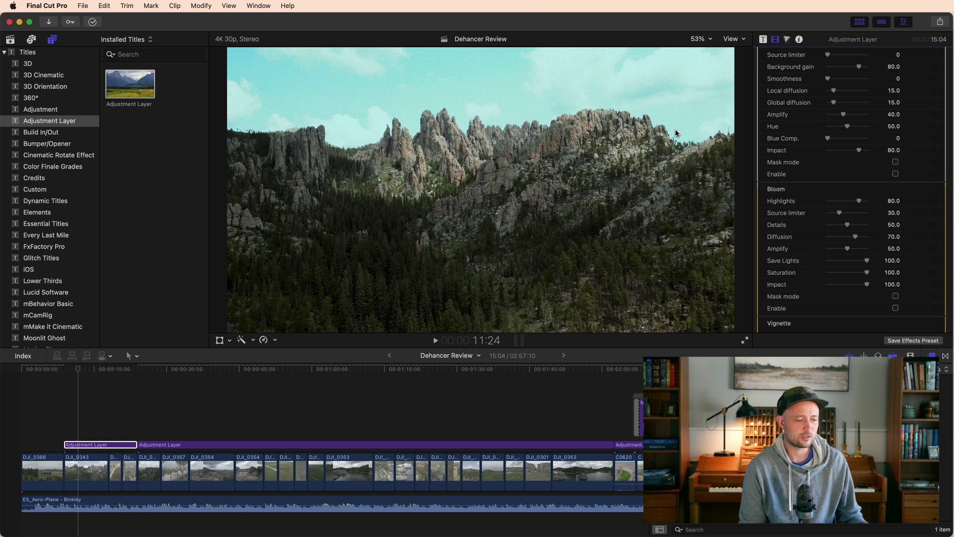
{"action": "scroll", "coordinate": [823, 201], "scroll_direction": "down", "scroll_amount": 4}
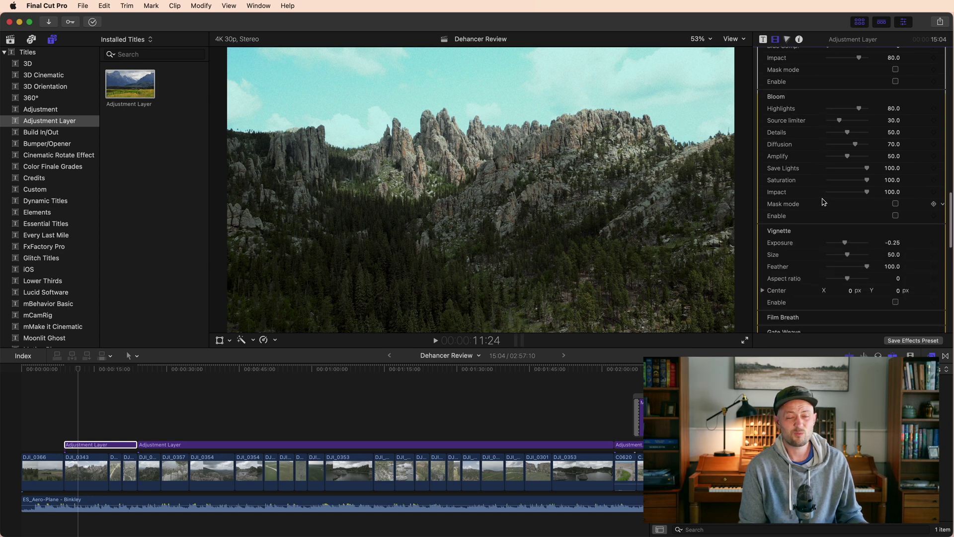
{"action": "scroll", "coordinate": [823, 202], "scroll_direction": "down", "scroll_amount": 3}
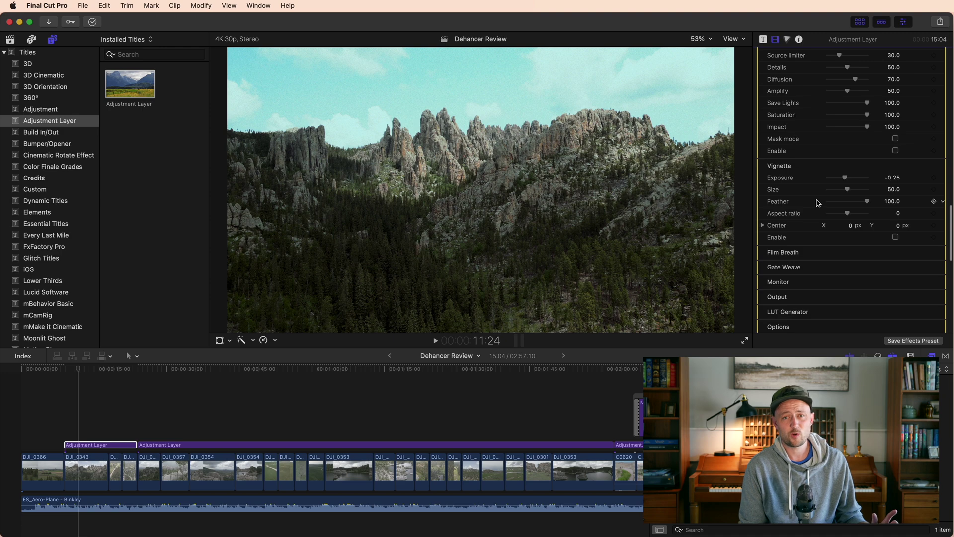
{"action": "left_click", "coordinate": [896, 237]}
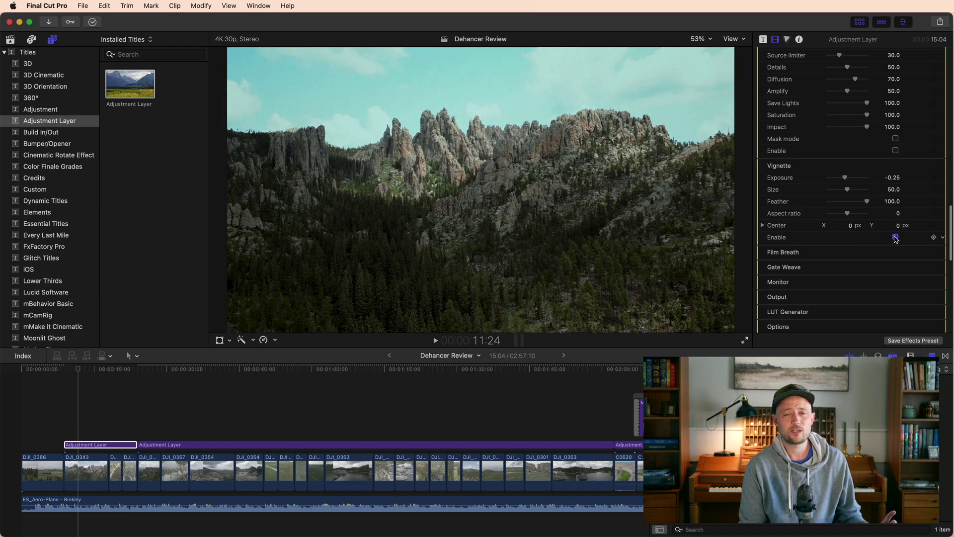
{"action": "left_click_drag", "start_coordinate": [845, 179], "coordinate": [813, 181]}
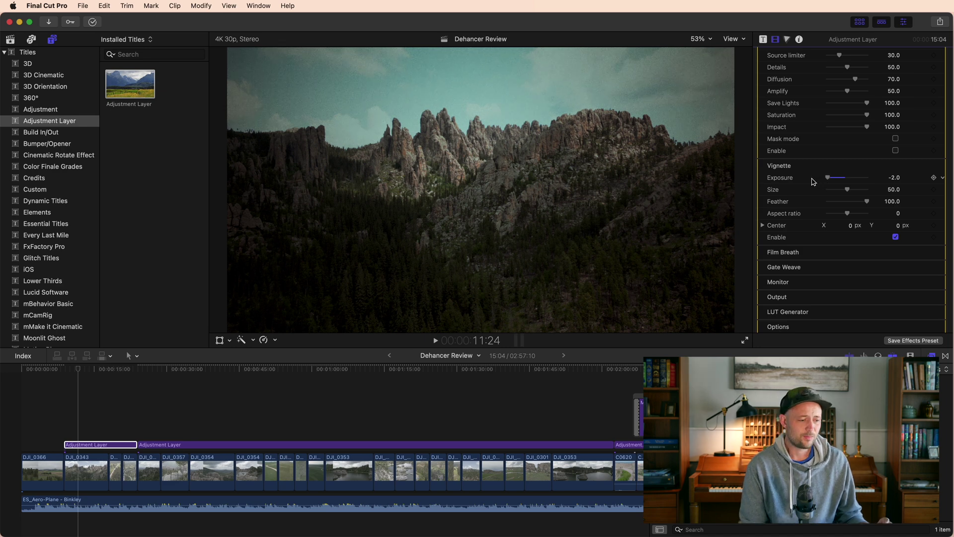
{"action": "left_click", "coordinate": [896, 237]}
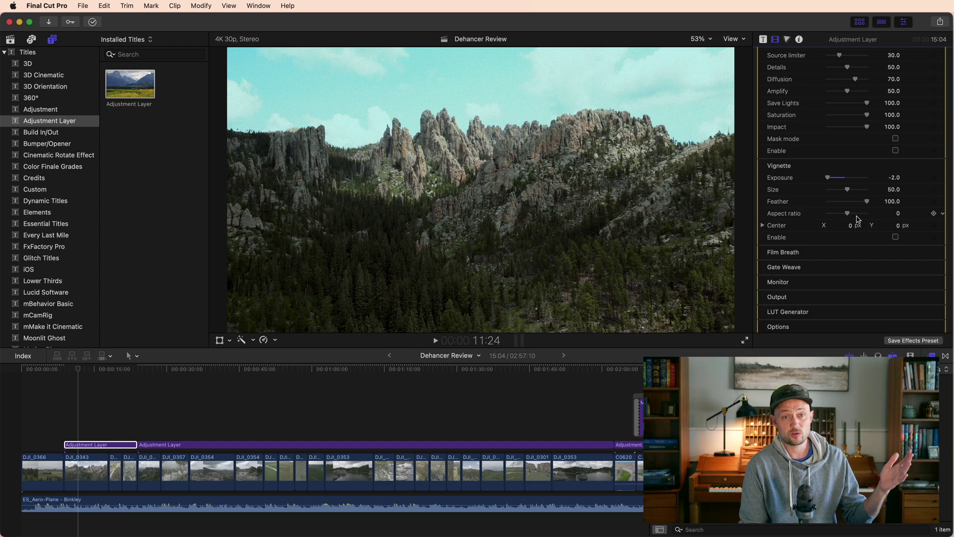
Compare Dehancer Pro against the DJI Mavic 3 D-Log LUT, ending with Dehancer on, LUT off.
{"action": "scroll", "coordinate": [859, 219], "scroll_direction": "down", "scroll_amount": 1}
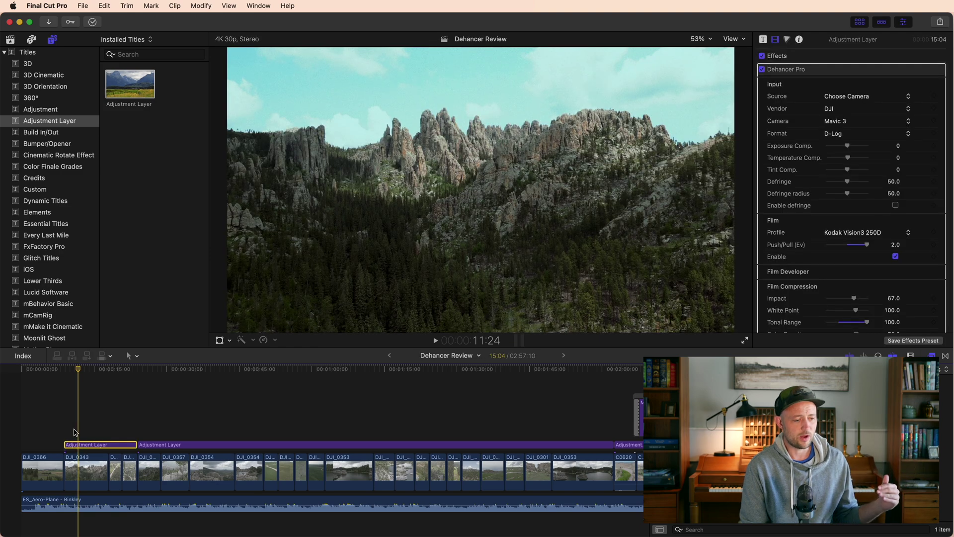
{"action": "left_click", "coordinate": [762, 69]}
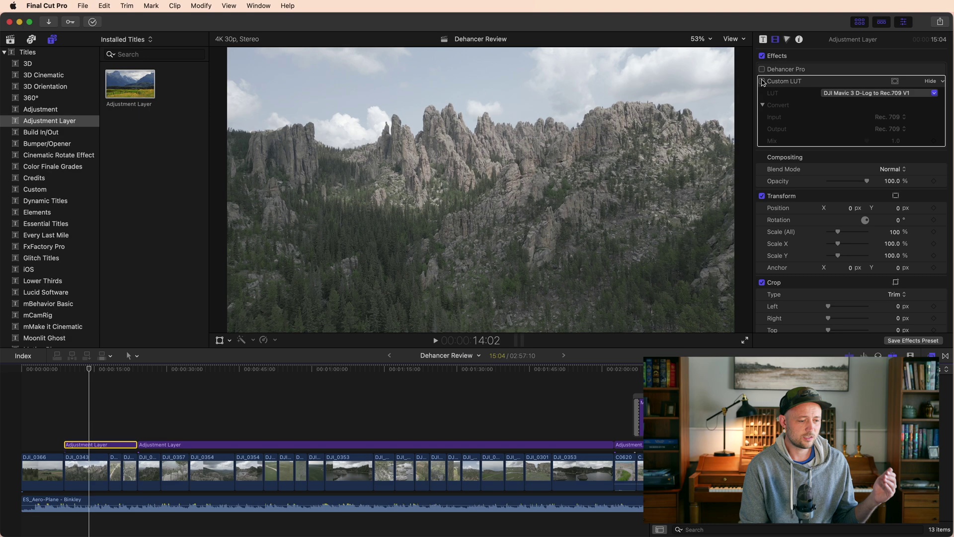
{"action": "left_click", "coordinate": [762, 81]}
{"action": "left_click", "coordinate": [761, 81]}
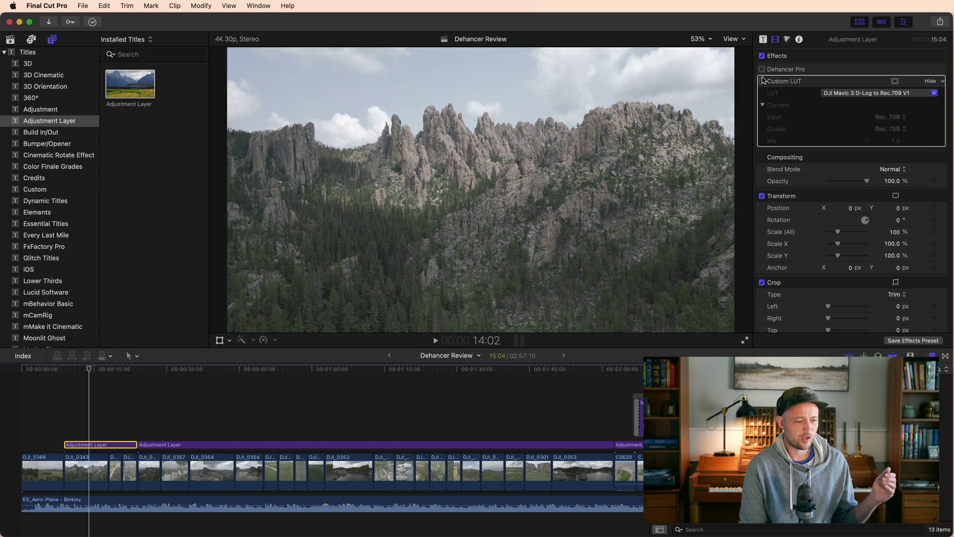
{"action": "left_click", "coordinate": [761, 69]}
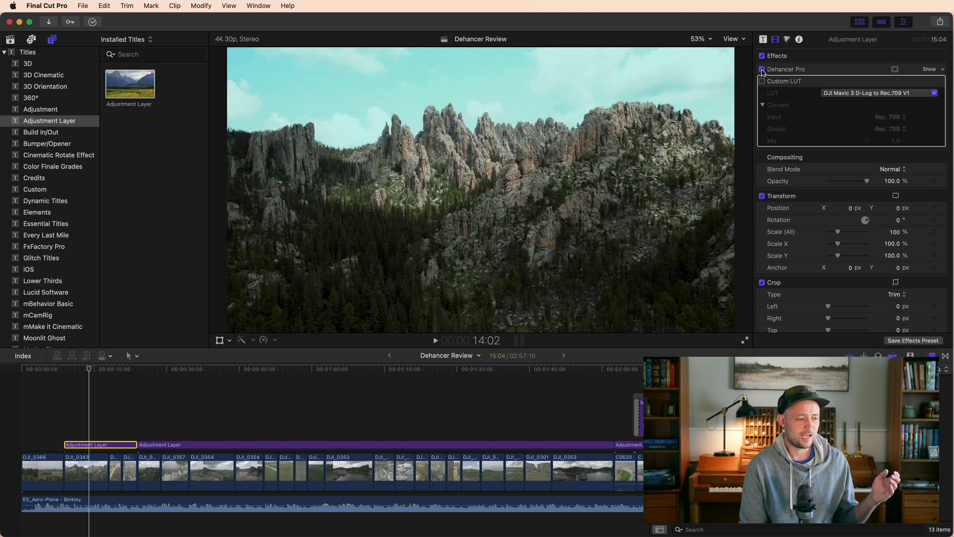